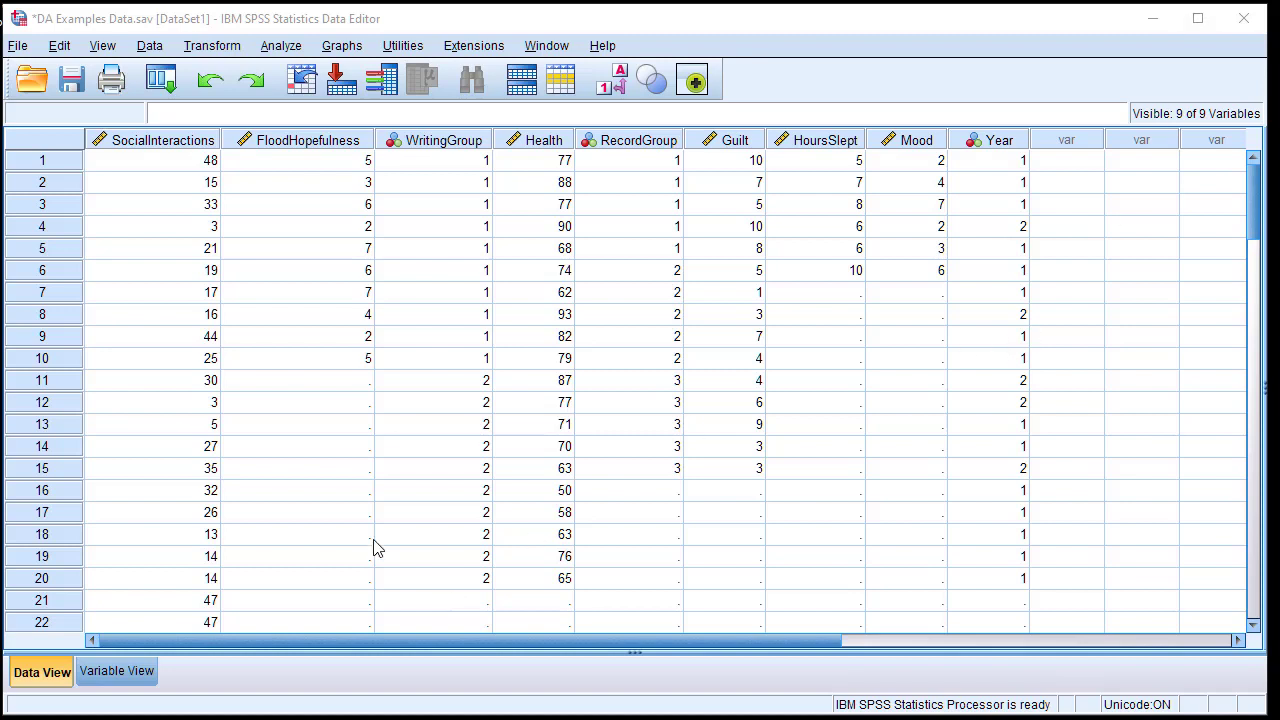
# Examine the definitions of the HoursSlept and Mood variables, including their measurement level
pyautogui.click(122, 676)
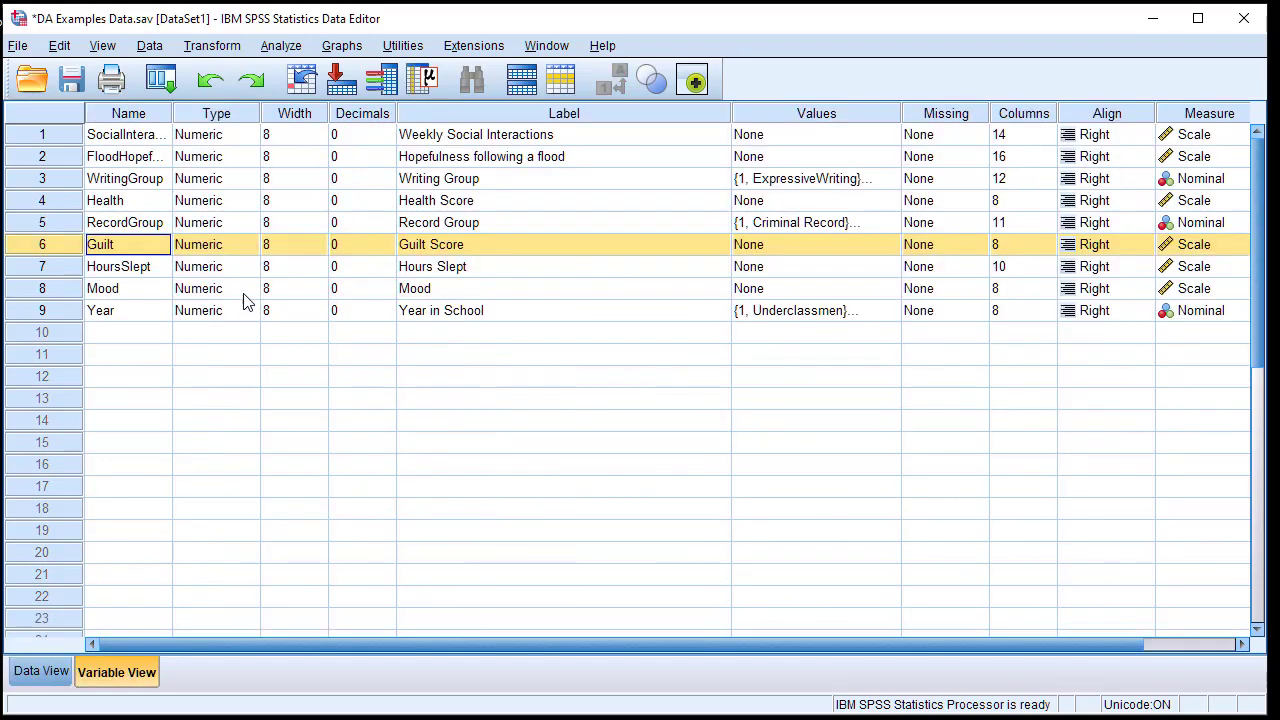
pyautogui.click(80, 270)
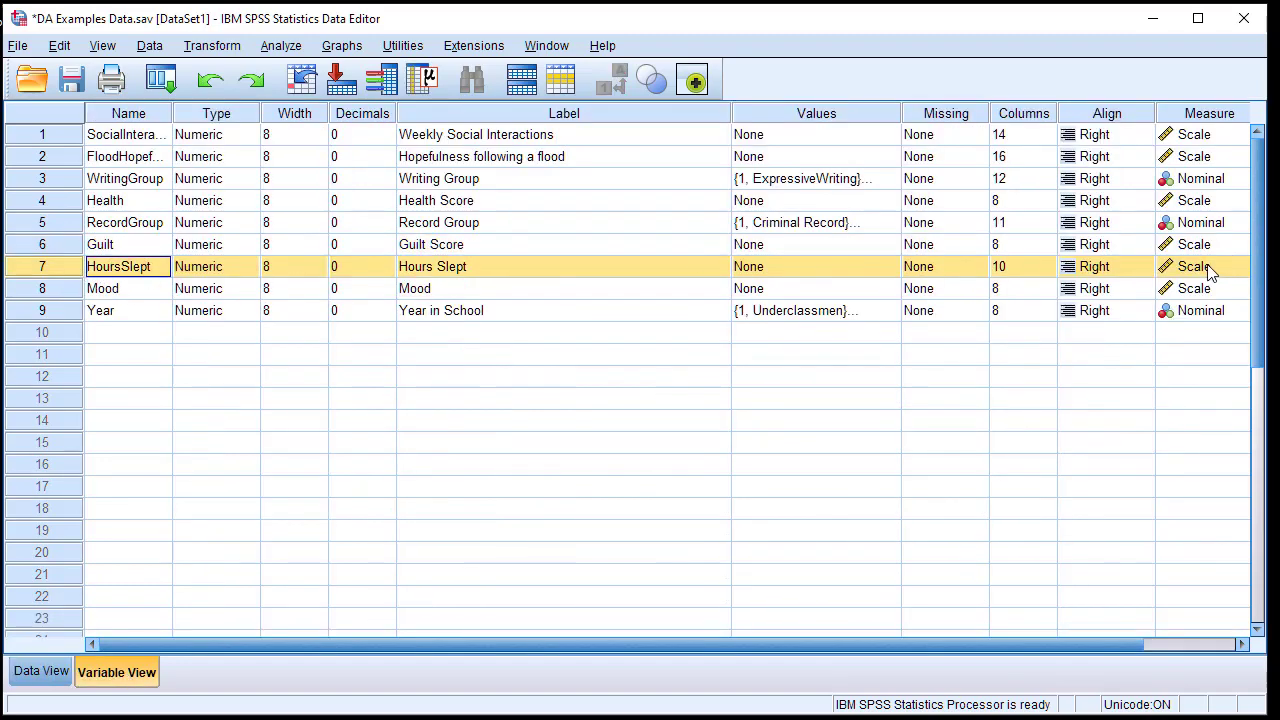
pyautogui.click(68, 290)
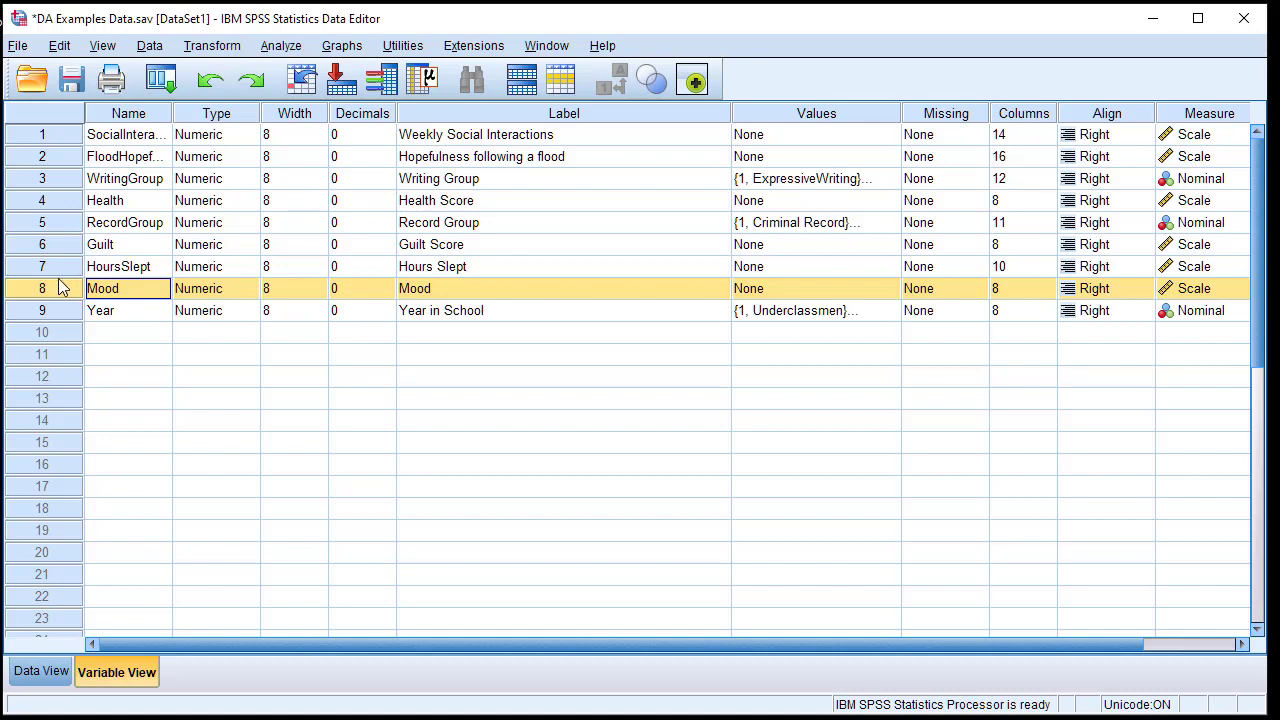
# Examine the HoursSlept and Mood data columns and their paired values for the first cases
pyautogui.click(40, 672)
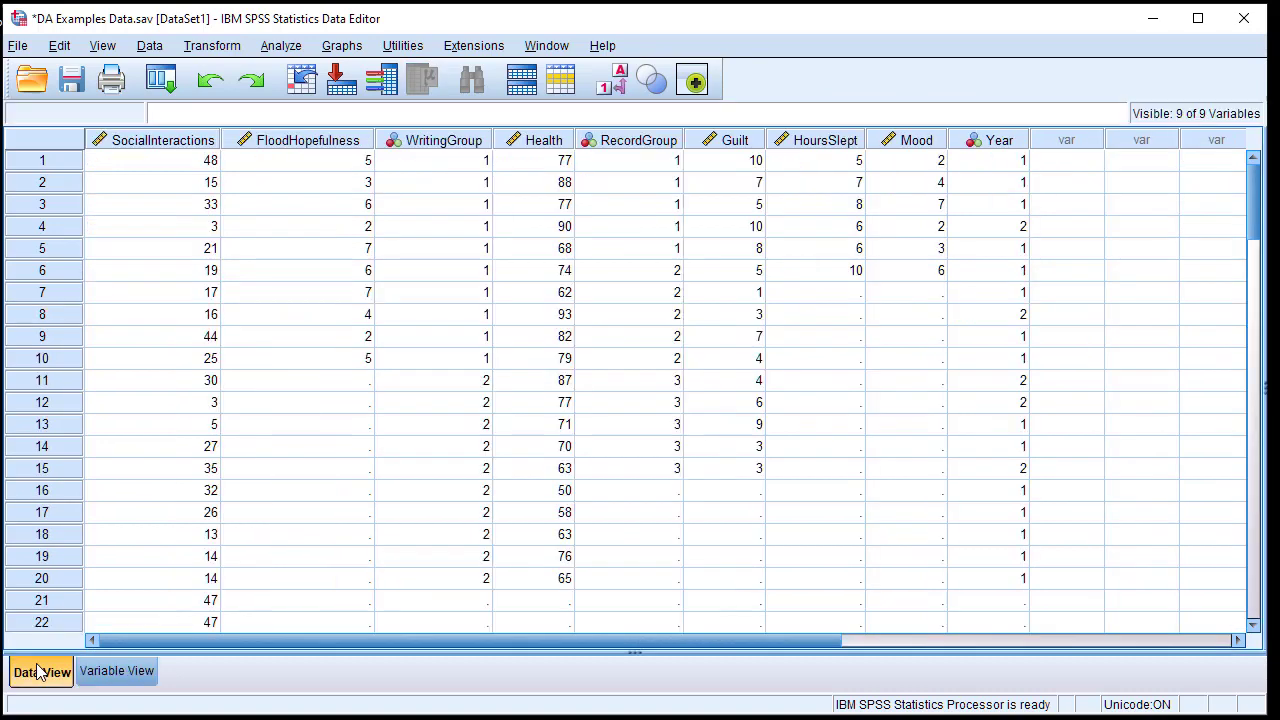
pyautogui.click(812, 142)
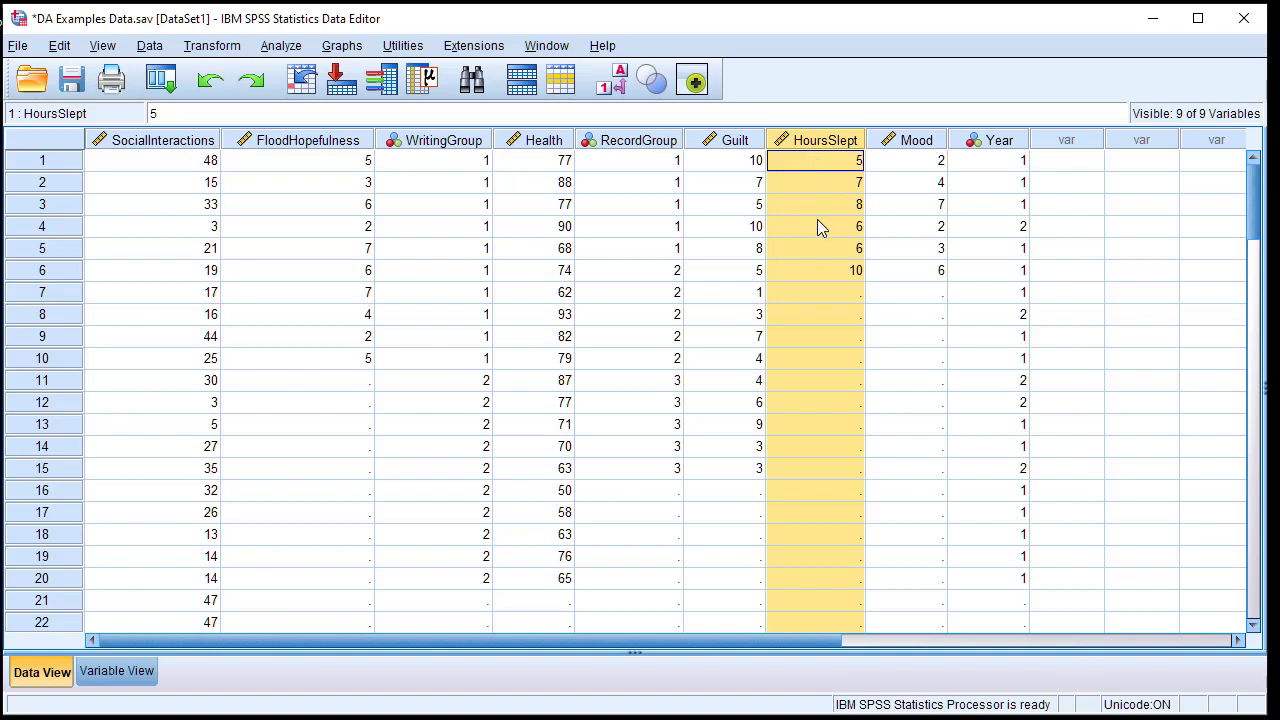
pyautogui.click(905, 141)
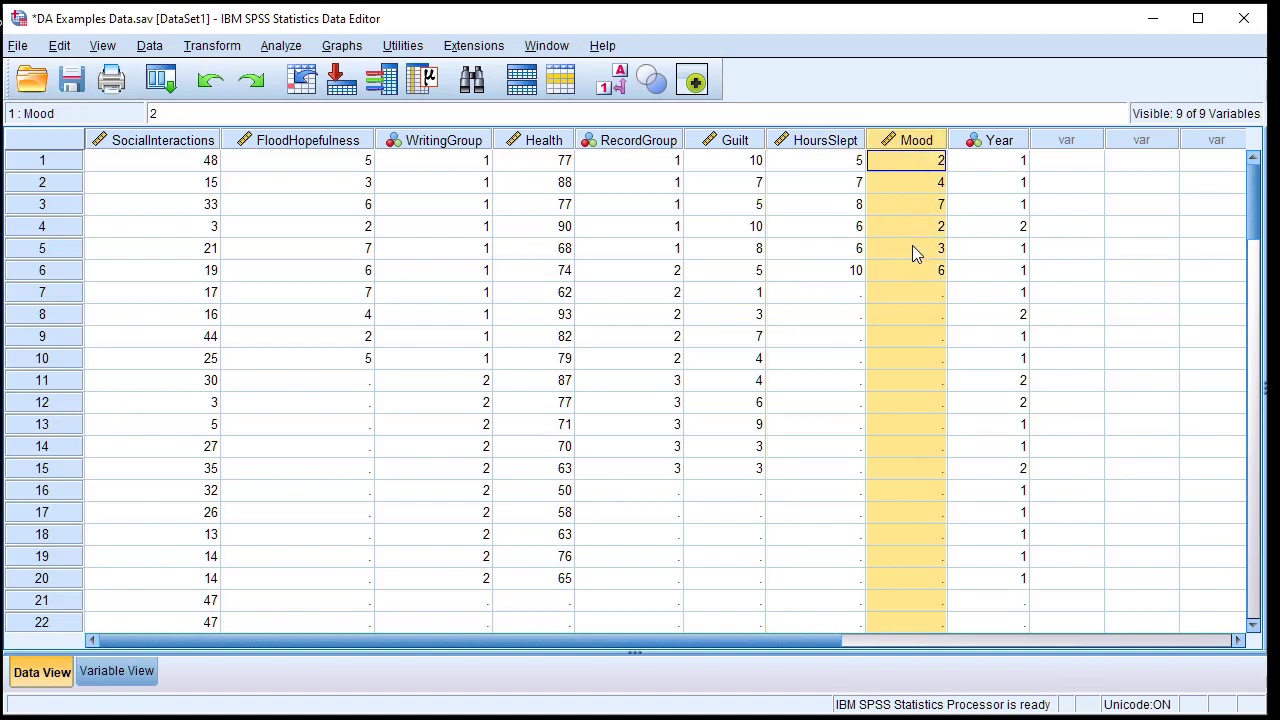
pyautogui.click(840, 167)
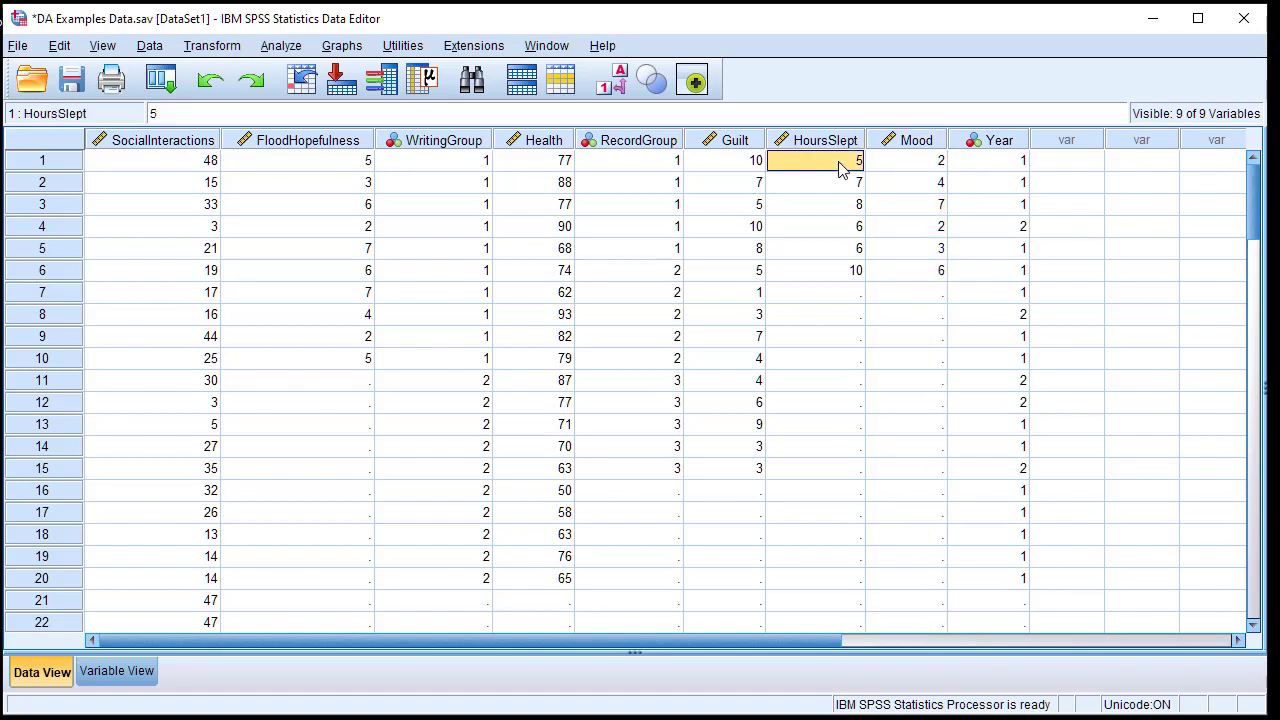
pyautogui.click(921, 166)
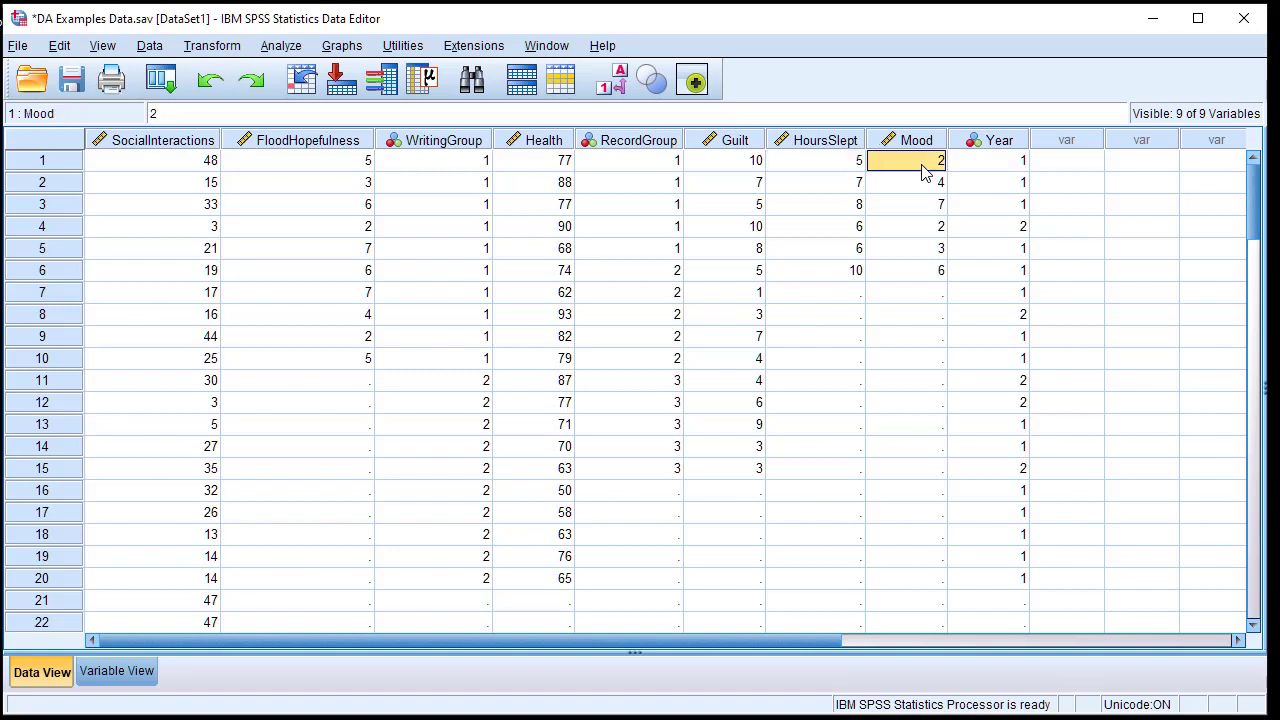
pyautogui.click(840, 190)
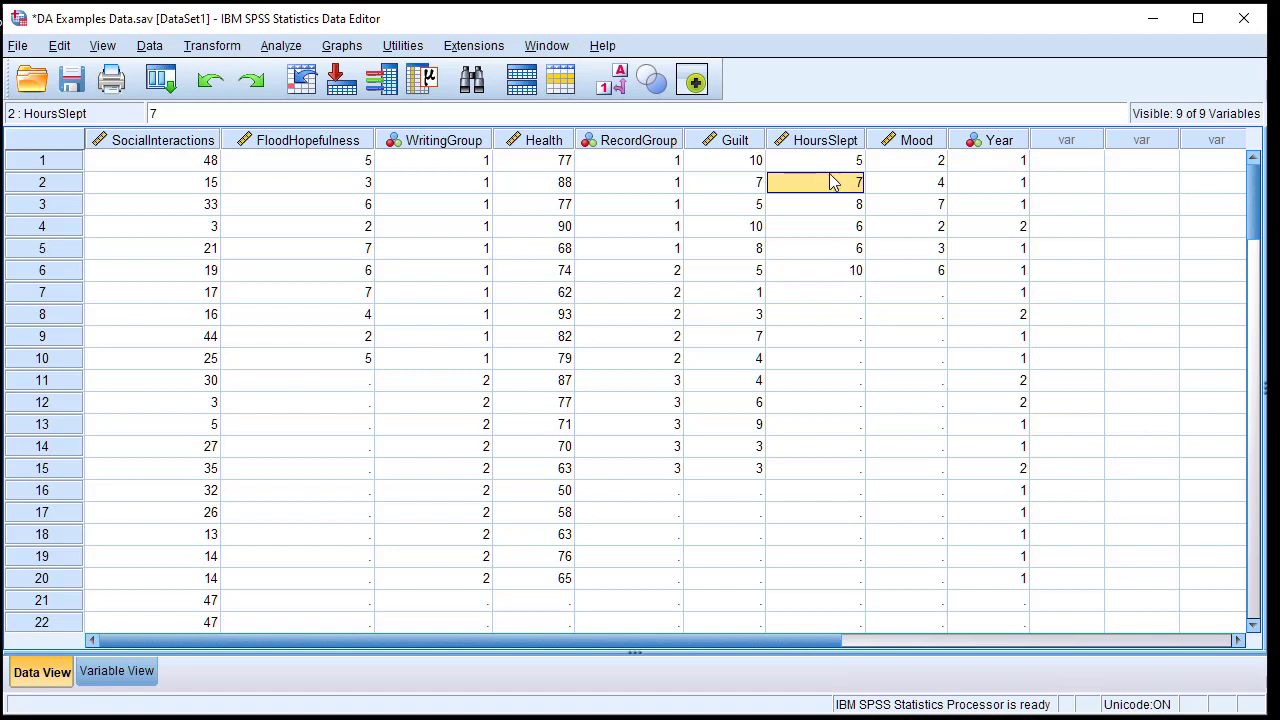
pyautogui.click(835, 141)
pyautogui.click(889, 142)
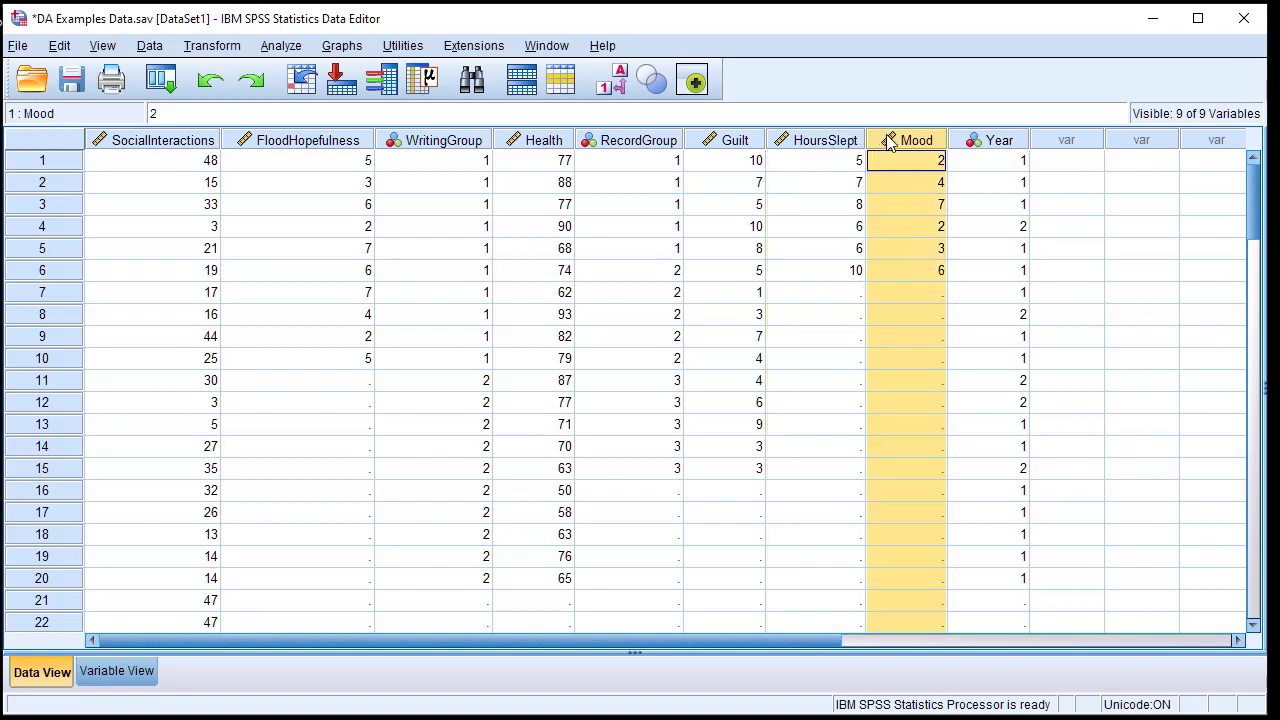
# Set up a bivariate correlation with HoursSlept and Mood as the variables
pyautogui.click(282, 47)
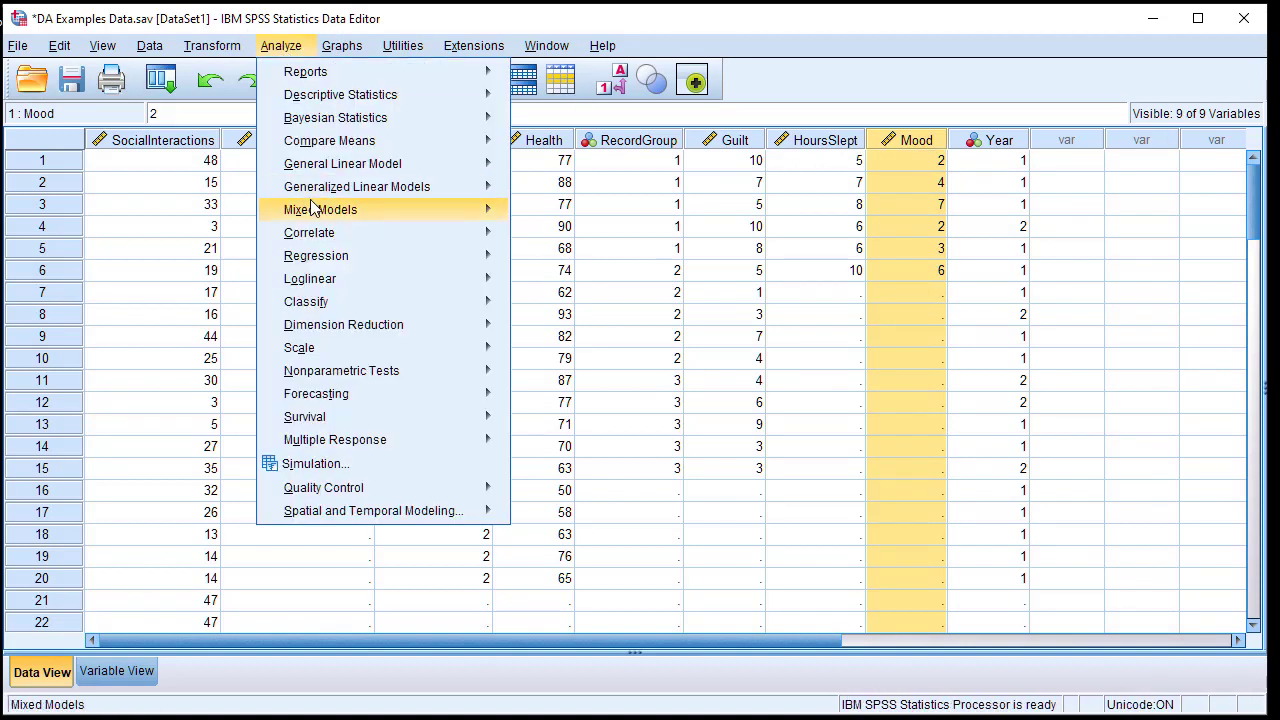
pyautogui.moveTo(318, 236)
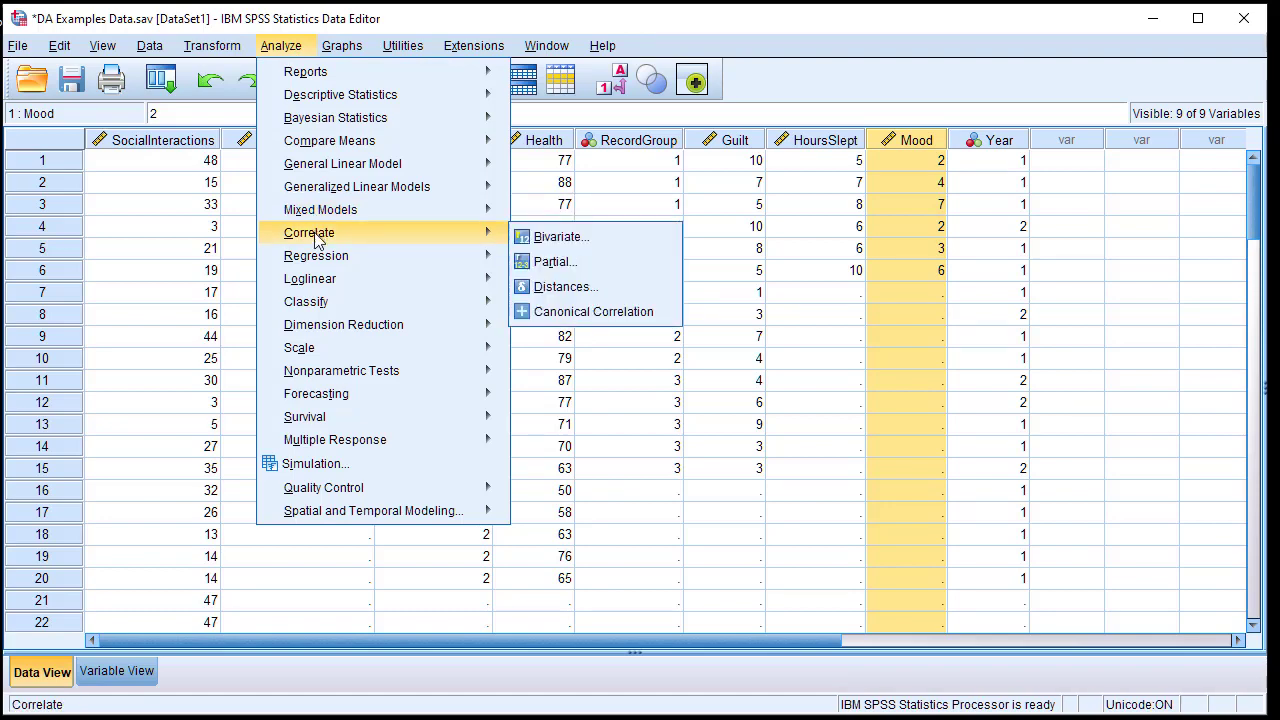
pyautogui.click(553, 240)
pyautogui.scroll(-1, 540, 345)
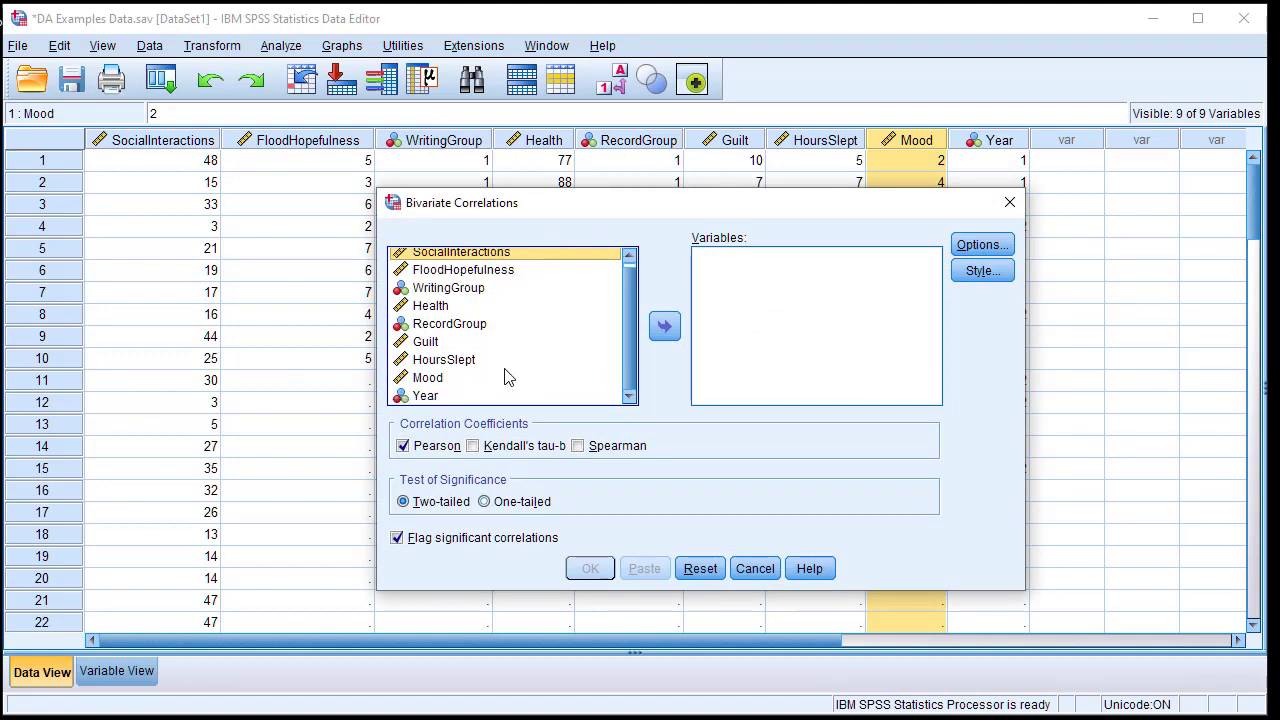
pyautogui.click(440, 360)
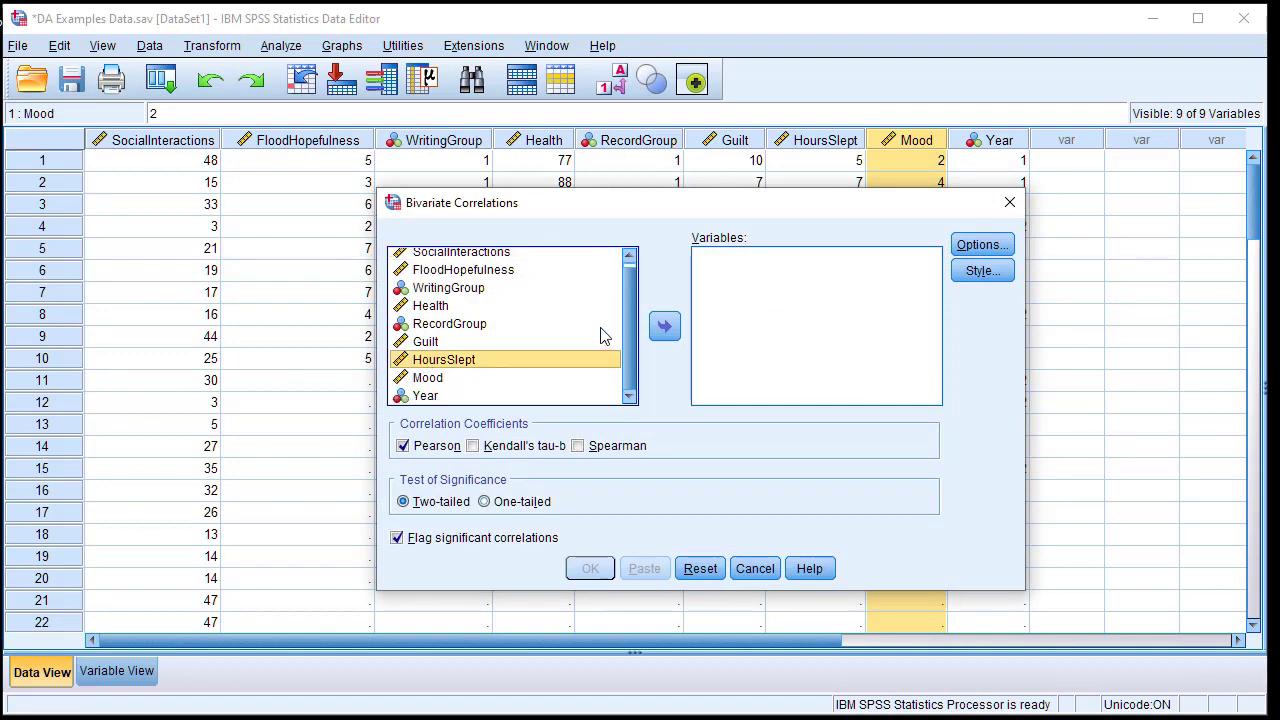
pyautogui.click(664, 326)
pyautogui.click(428, 365)
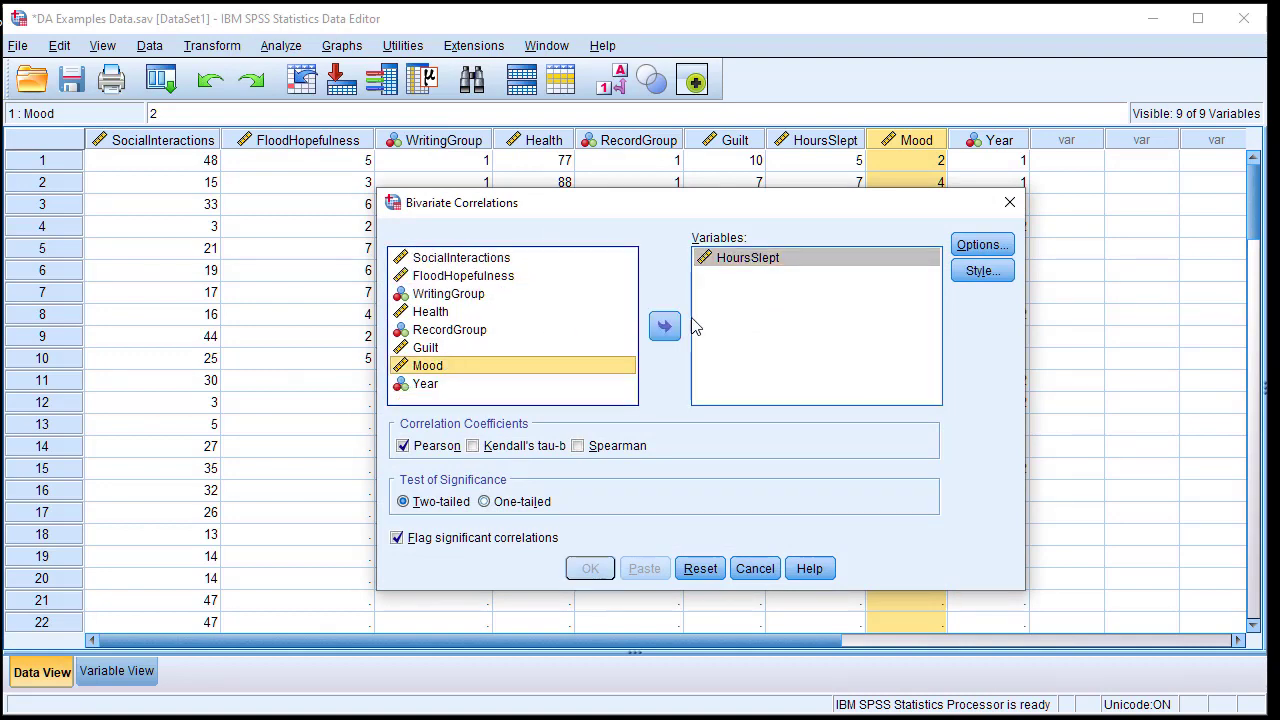
pyautogui.click(664, 326)
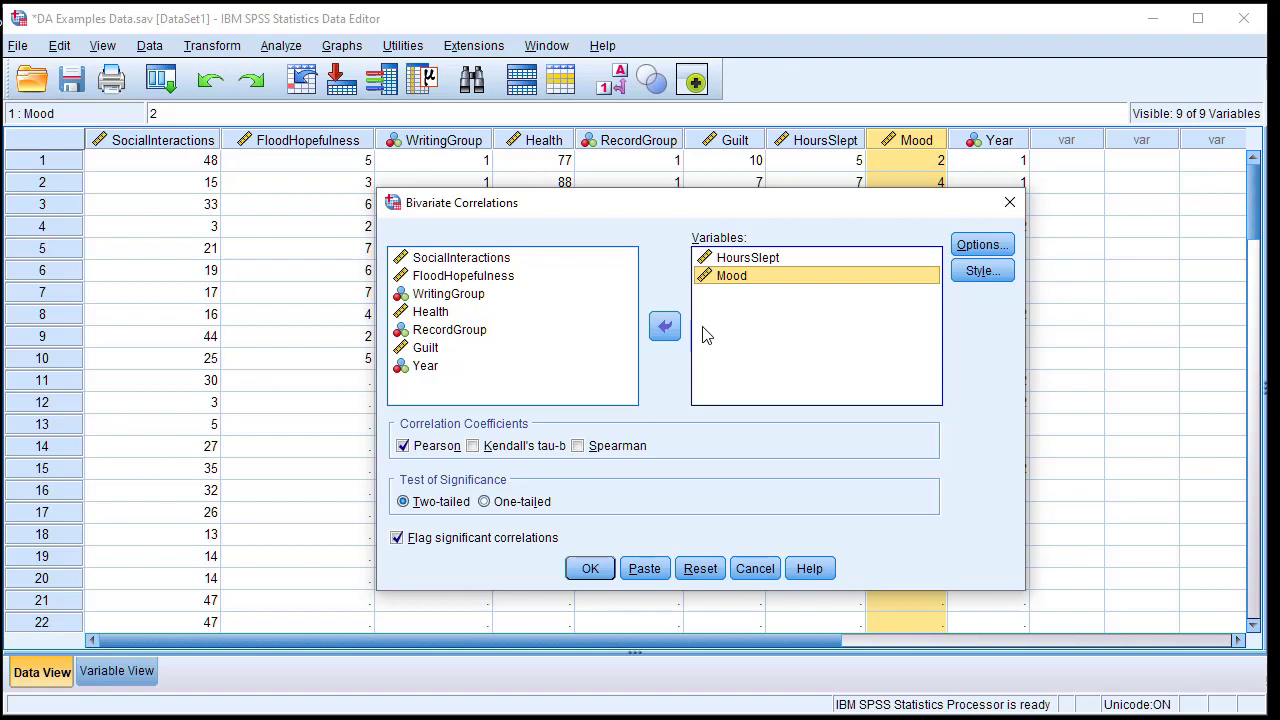
# Include means and standard deviations in the correlation statistics and run the analysis
pyautogui.click(980, 246)
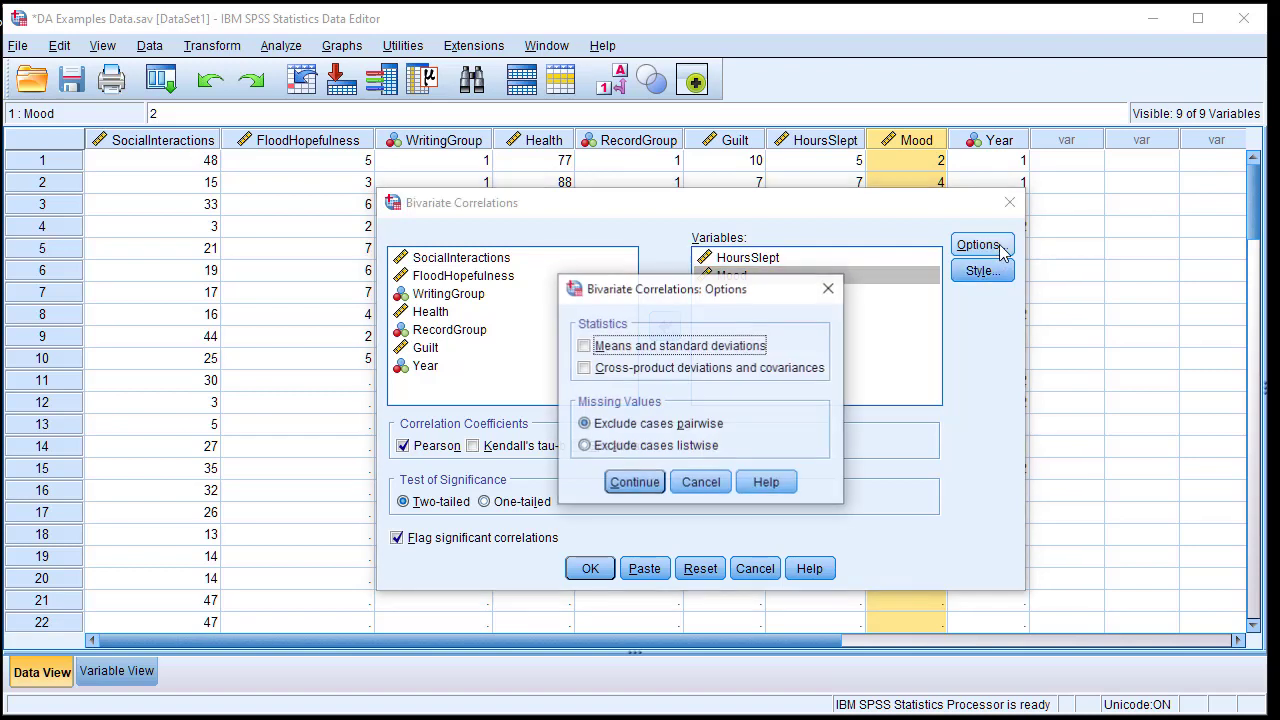
pyautogui.click(584, 346)
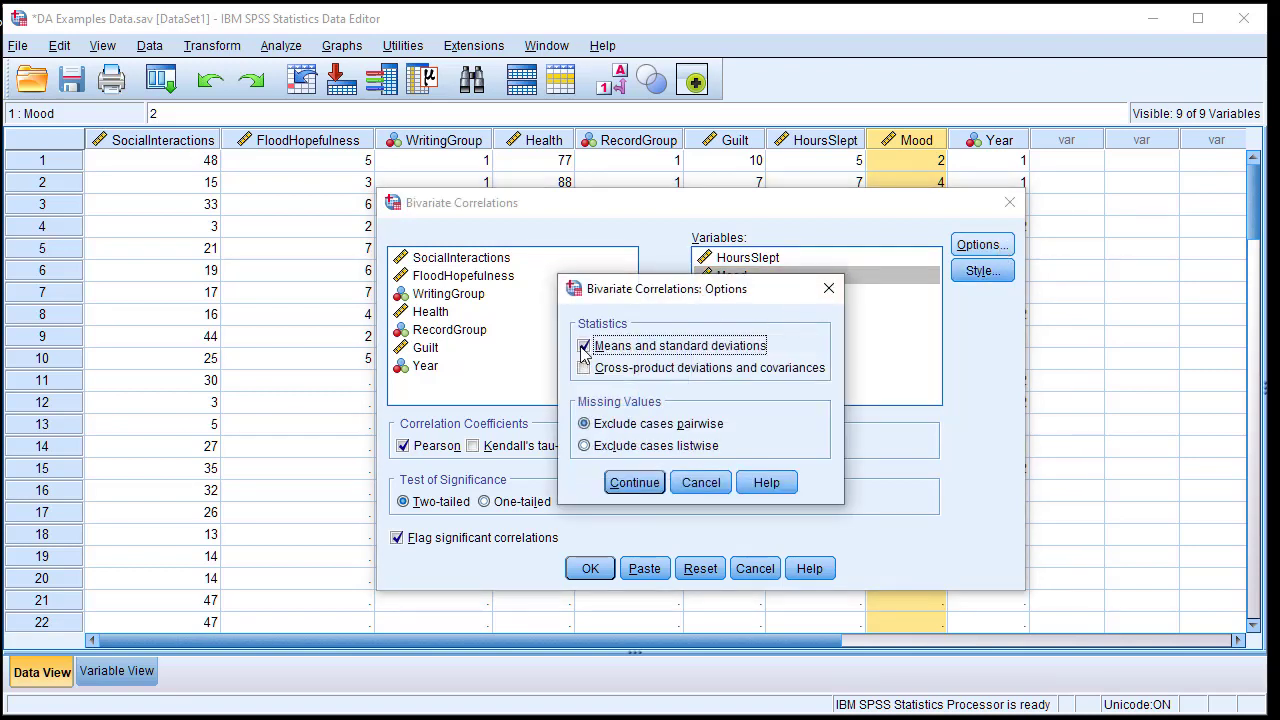
pyautogui.click(633, 484)
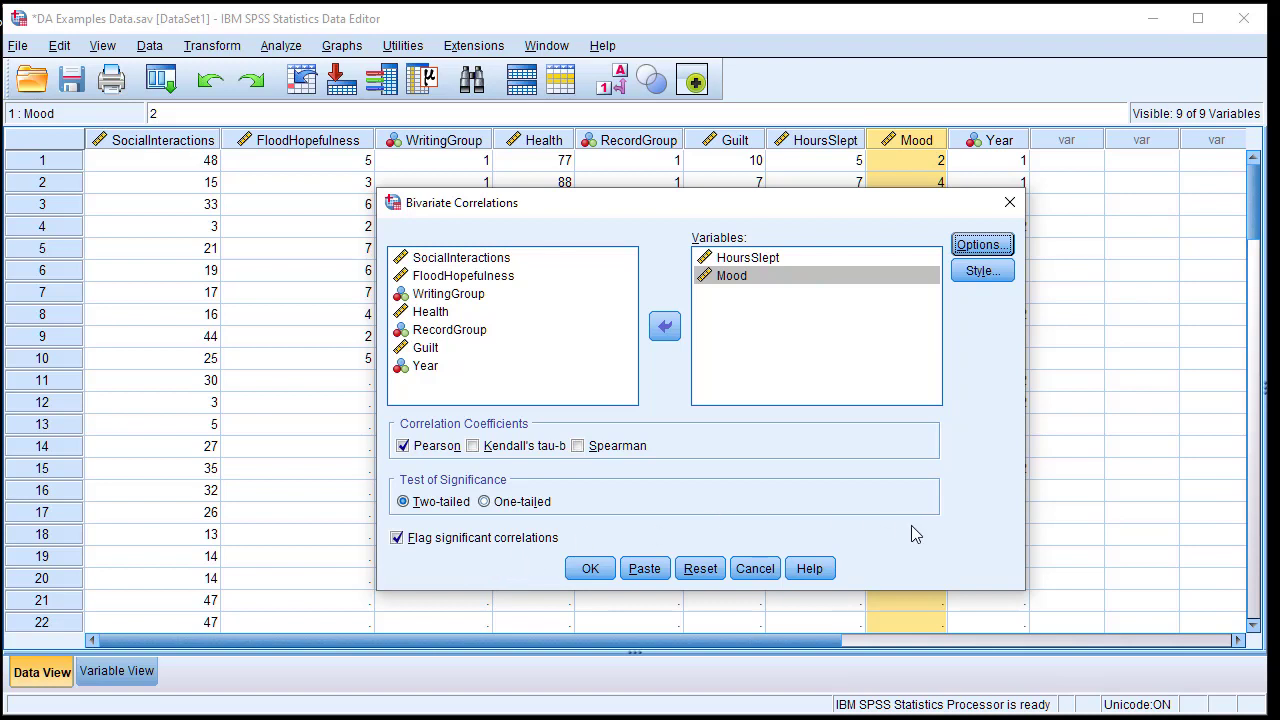
pyautogui.click(592, 569)
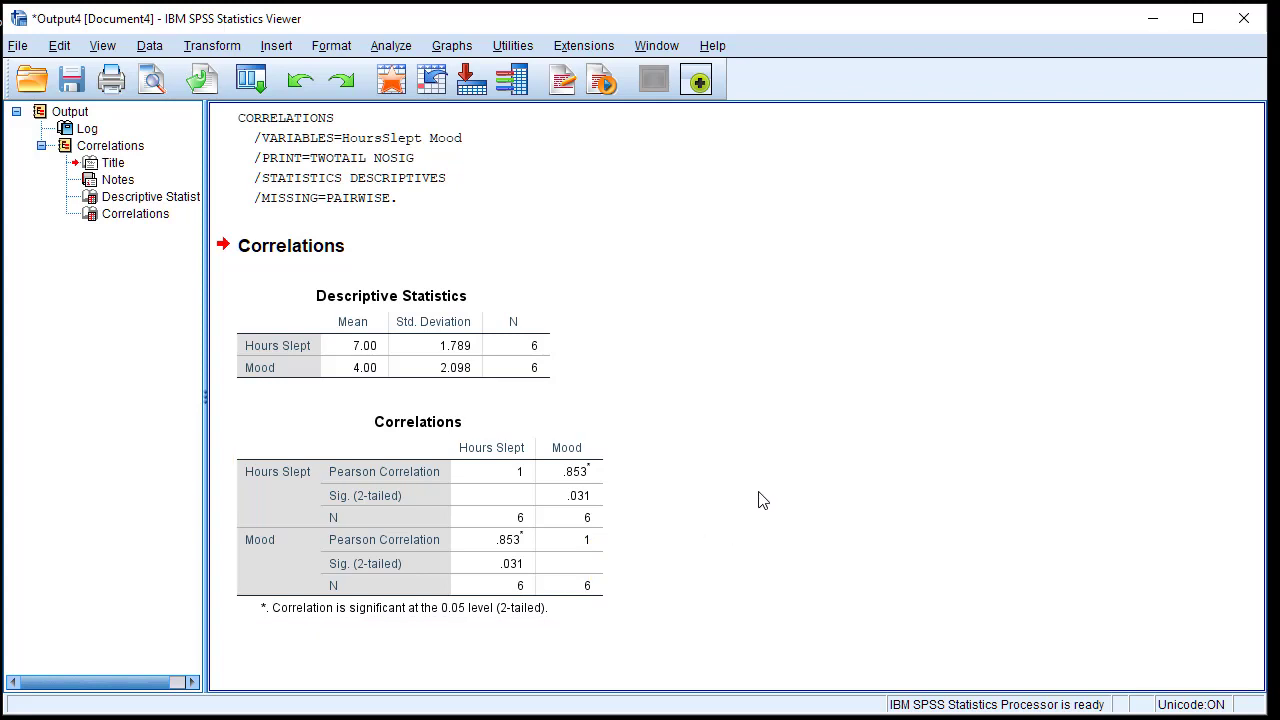
# Define a legacy simple scatterplot with HoursSlept on the X axis and Mood on the Y axis
pyautogui.click(460, 50)
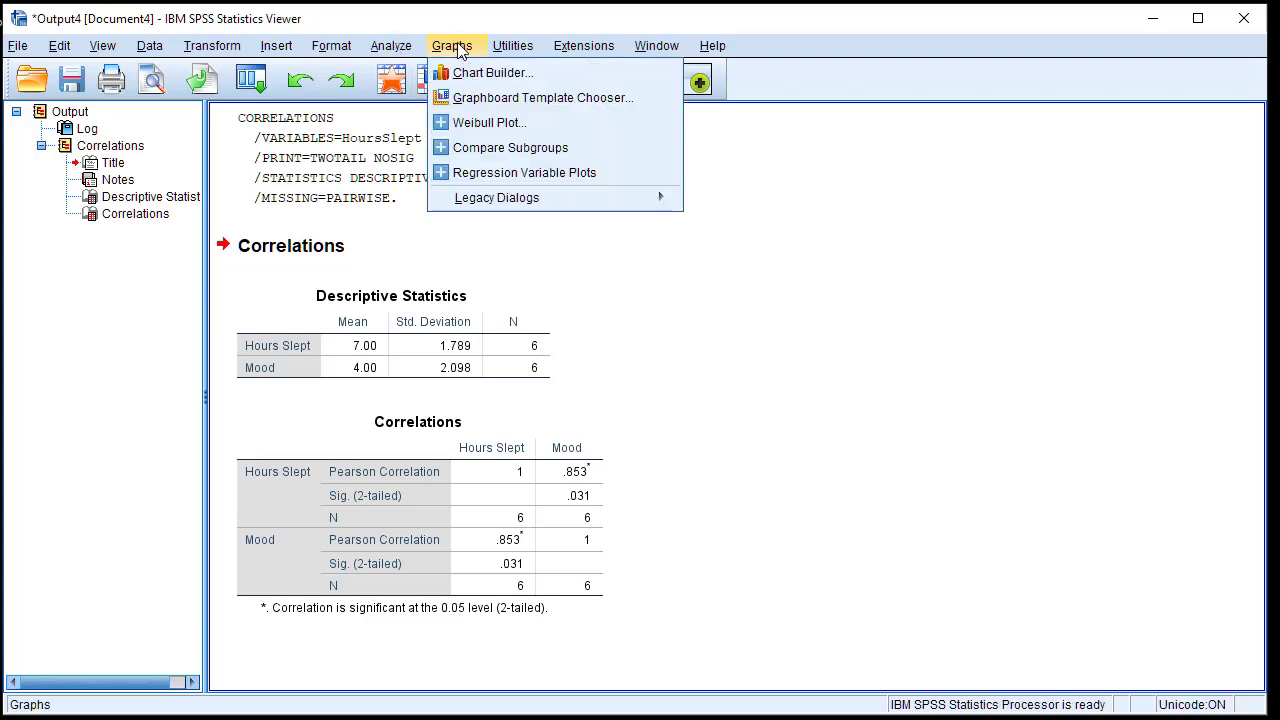
pyautogui.moveTo(480, 195)
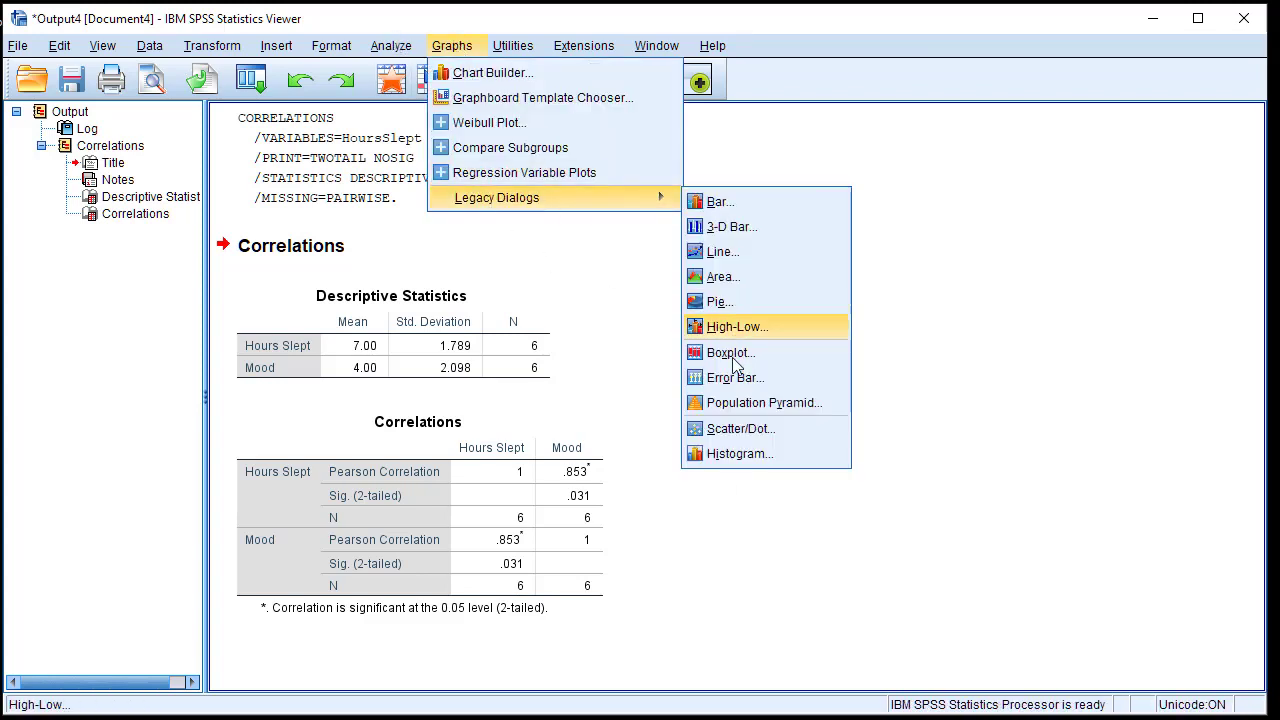
pyautogui.click(738, 432)
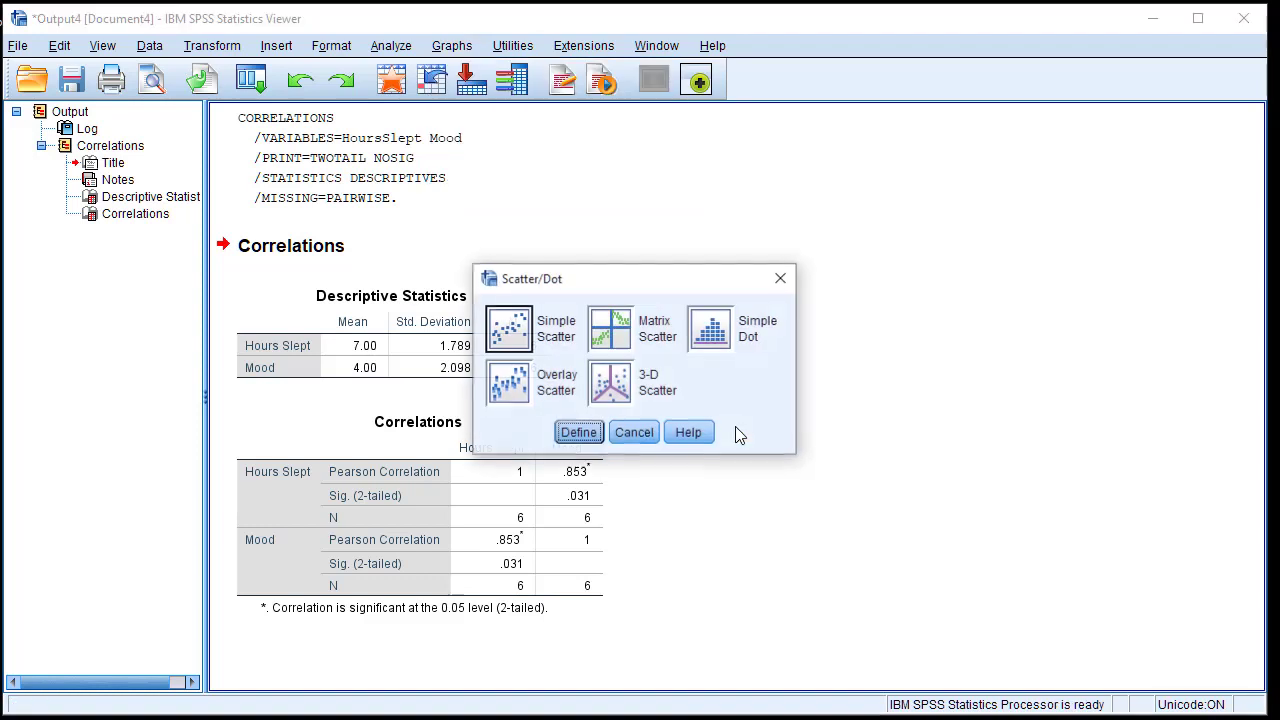
pyautogui.click(515, 333)
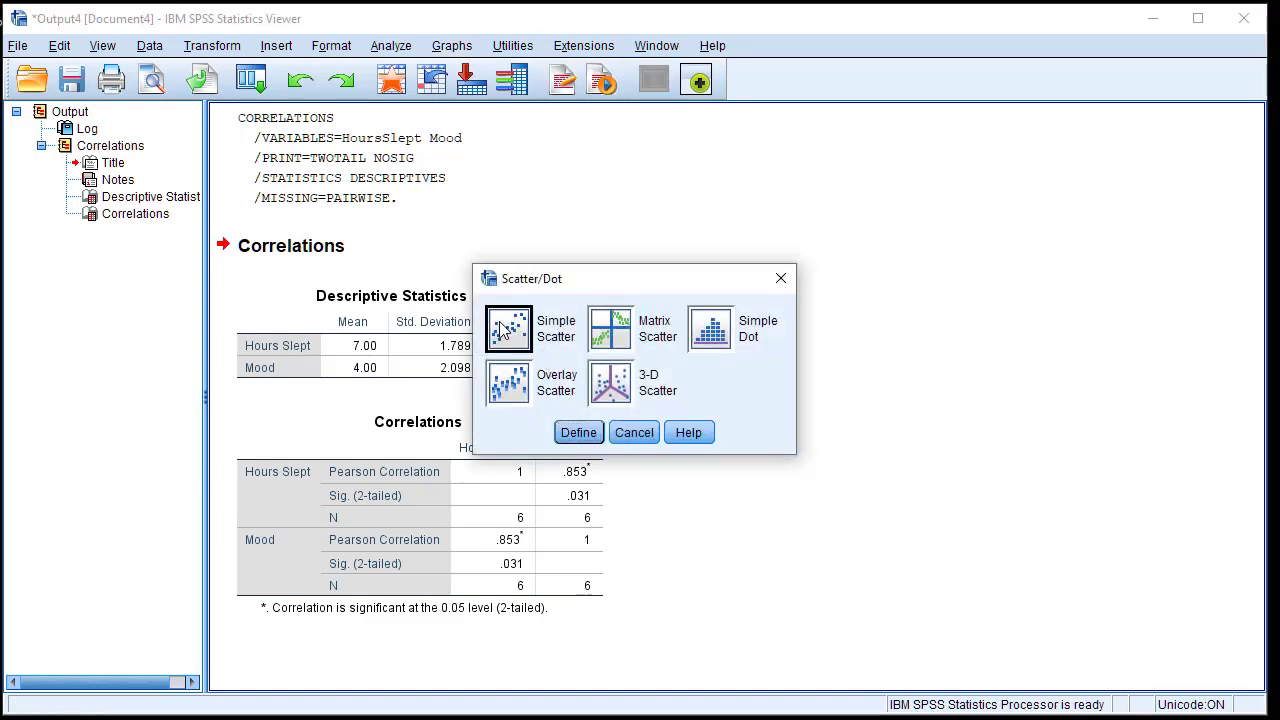
pyautogui.click(578, 433)
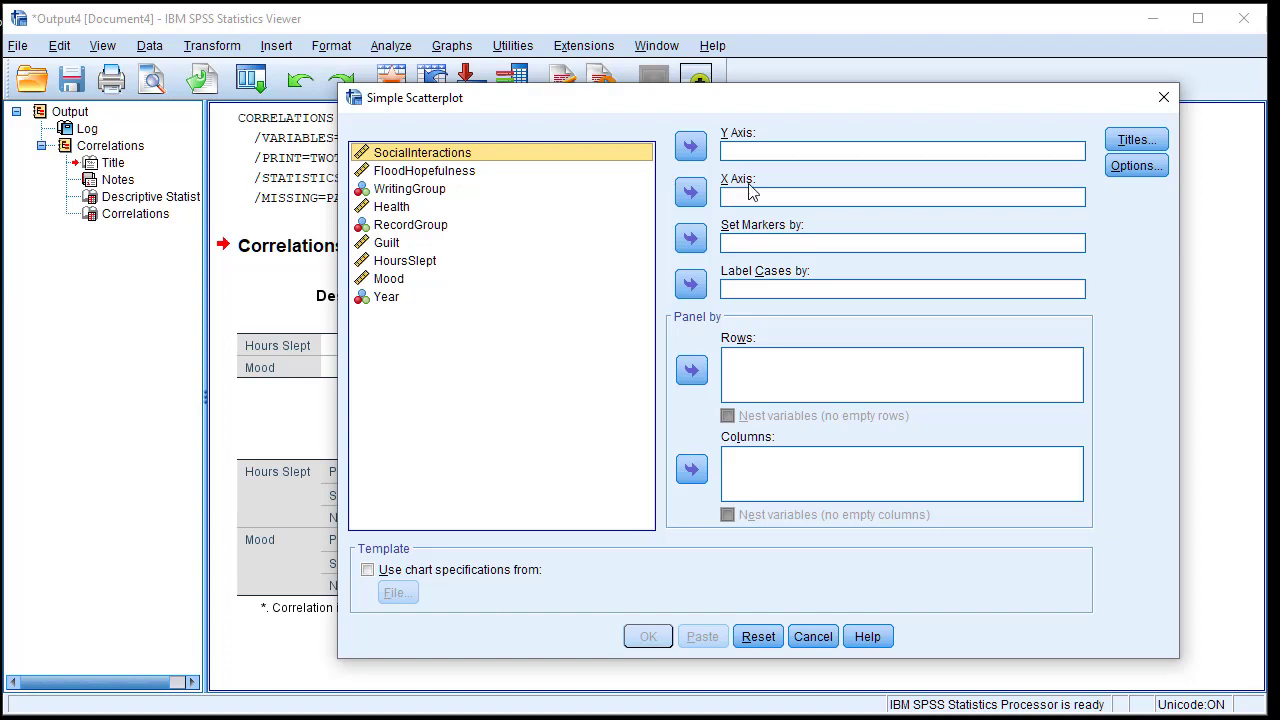
pyautogui.click(410, 264)
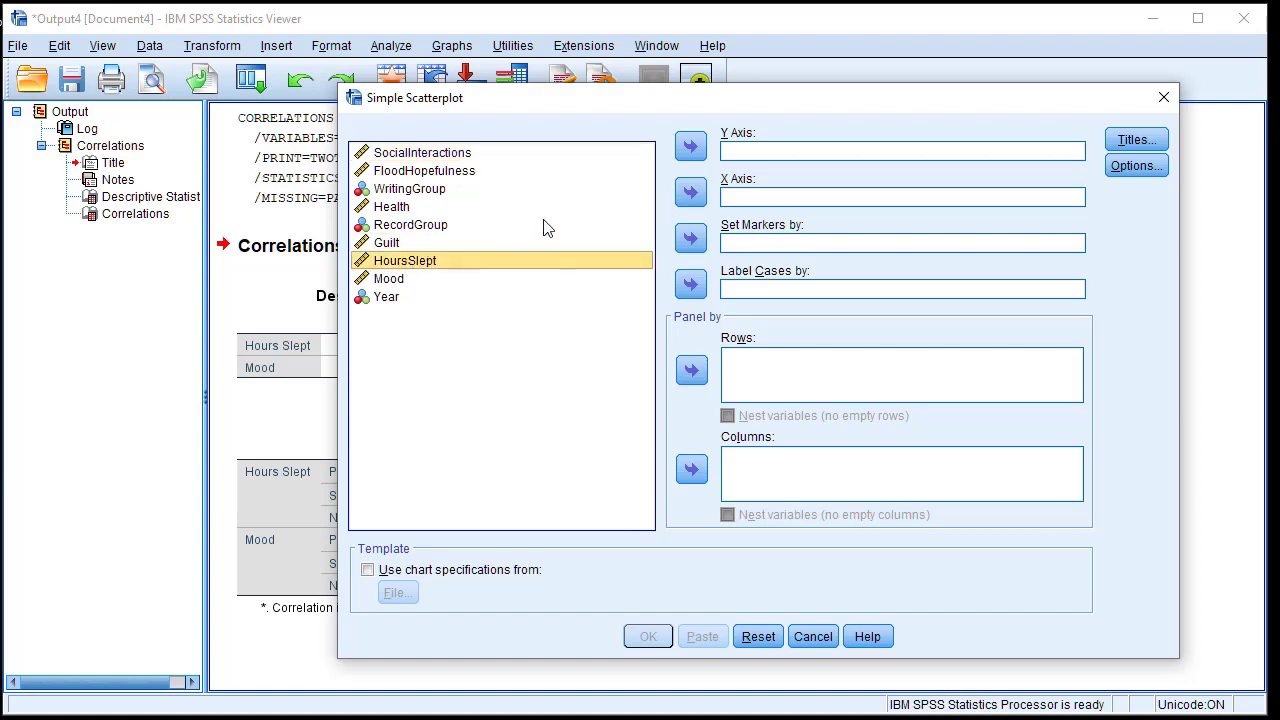
pyautogui.click(688, 195)
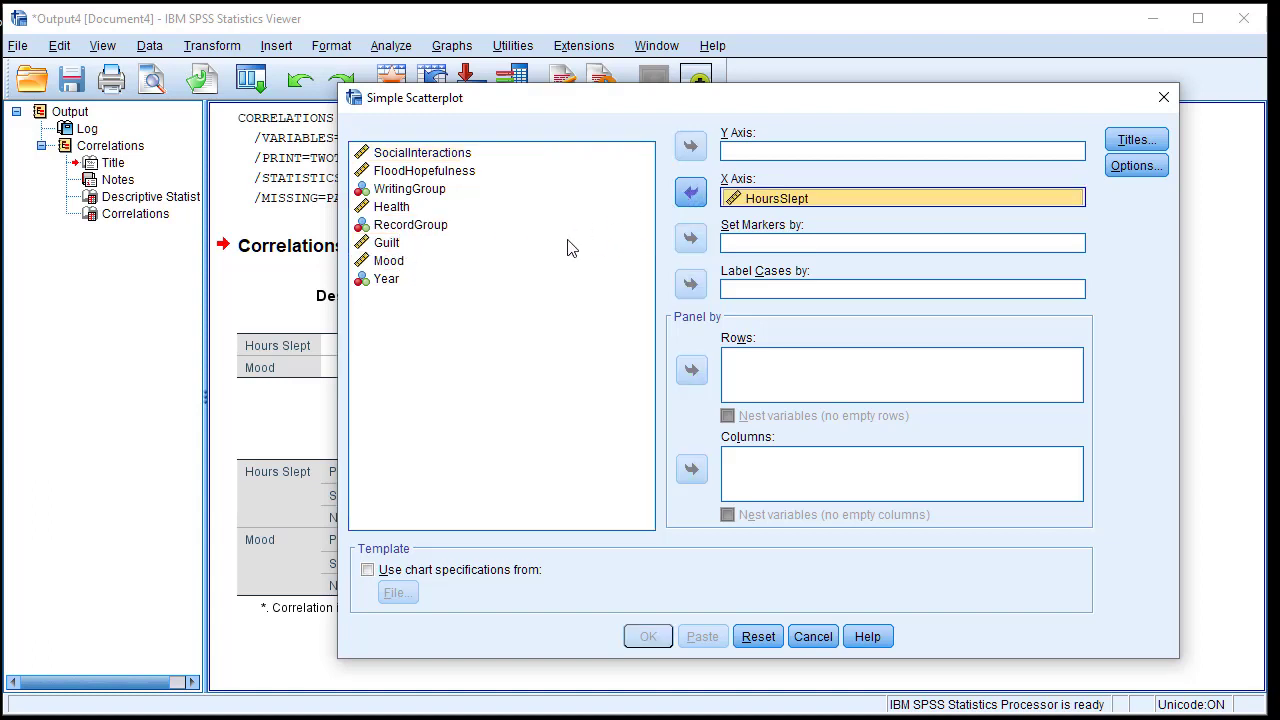
pyautogui.click(385, 262)
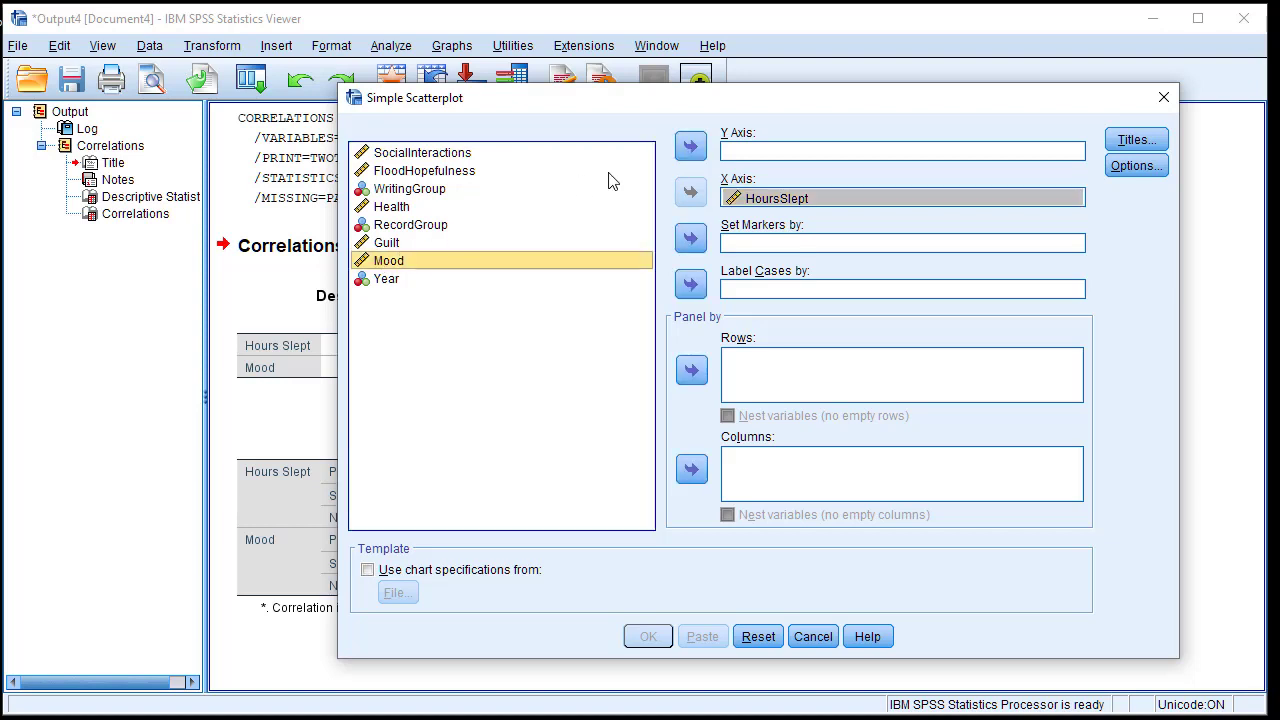
pyautogui.click(692, 147)
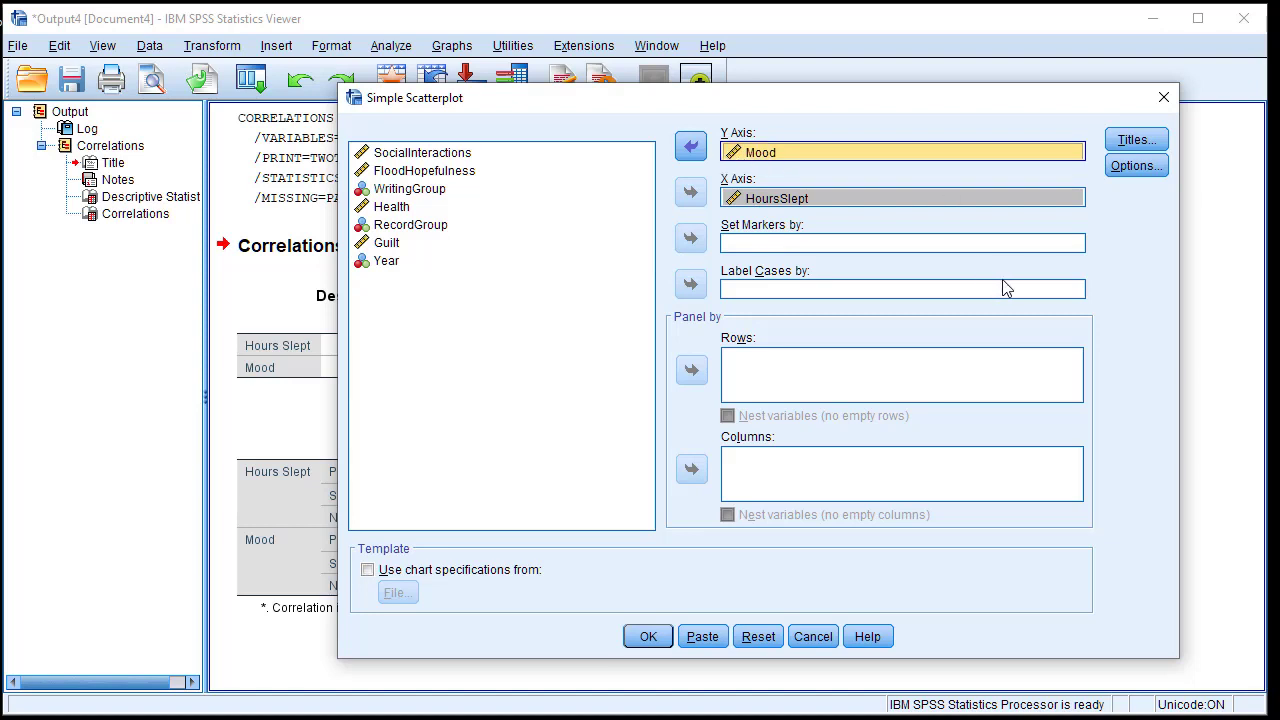
# Accept the scatterplot's options with cases excluded listwise and generate the chart
pyautogui.click(1137, 166)
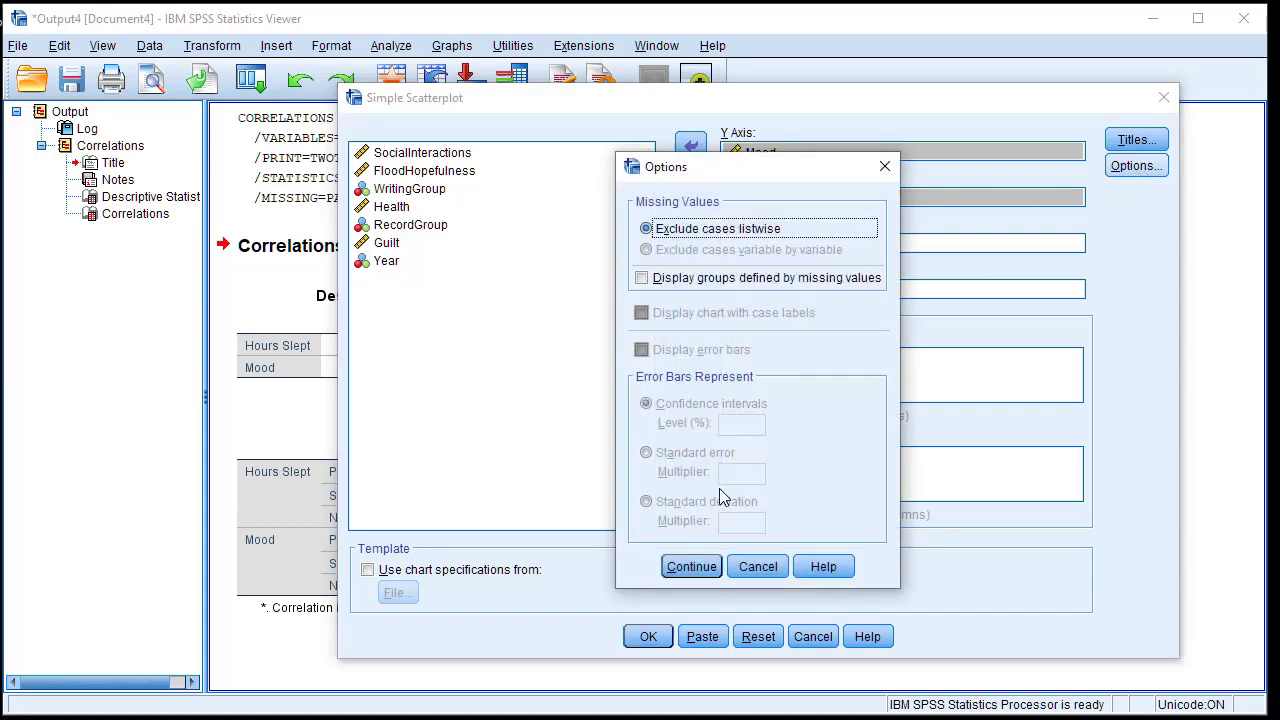
pyautogui.click(702, 558)
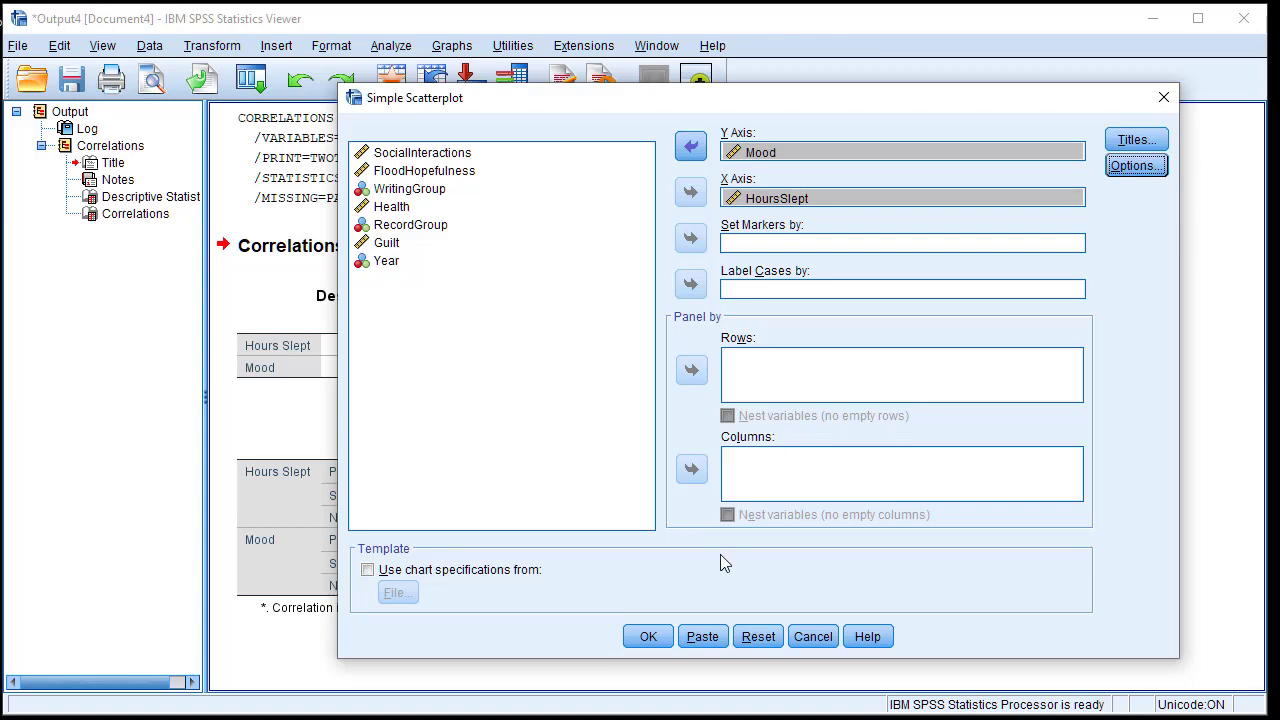
pyautogui.click(646, 638)
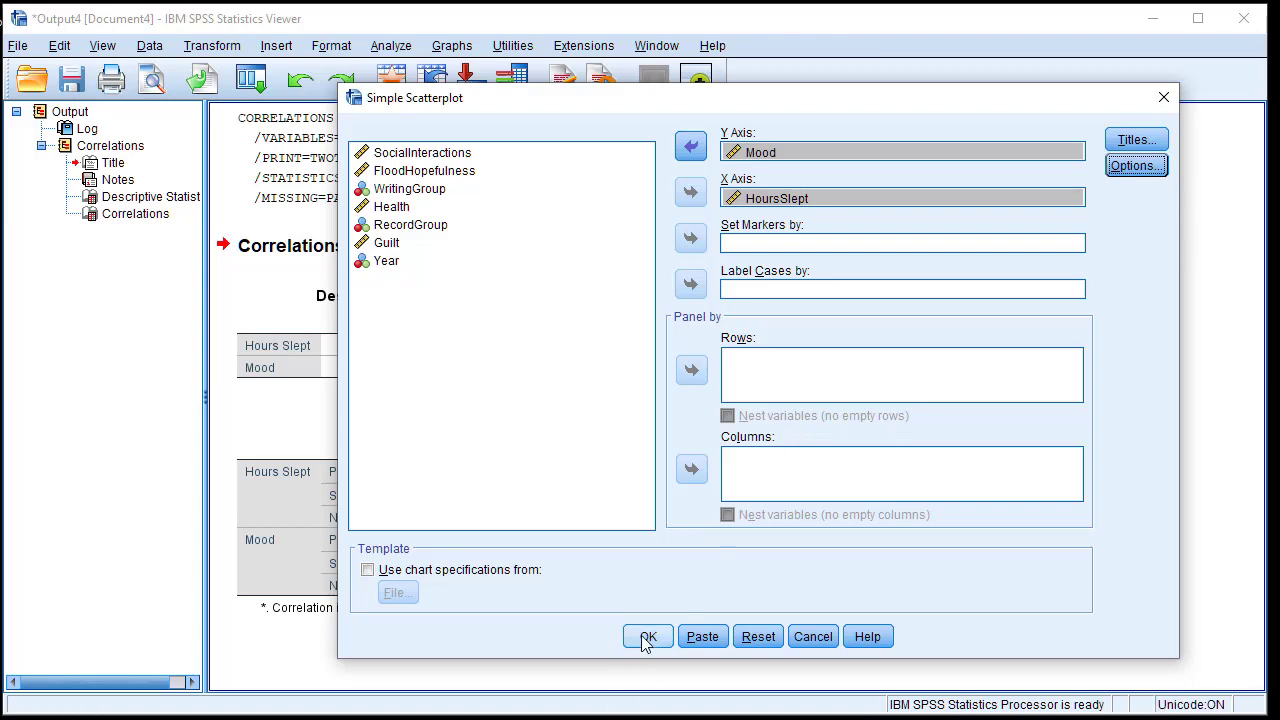
pyautogui.click(646, 638)
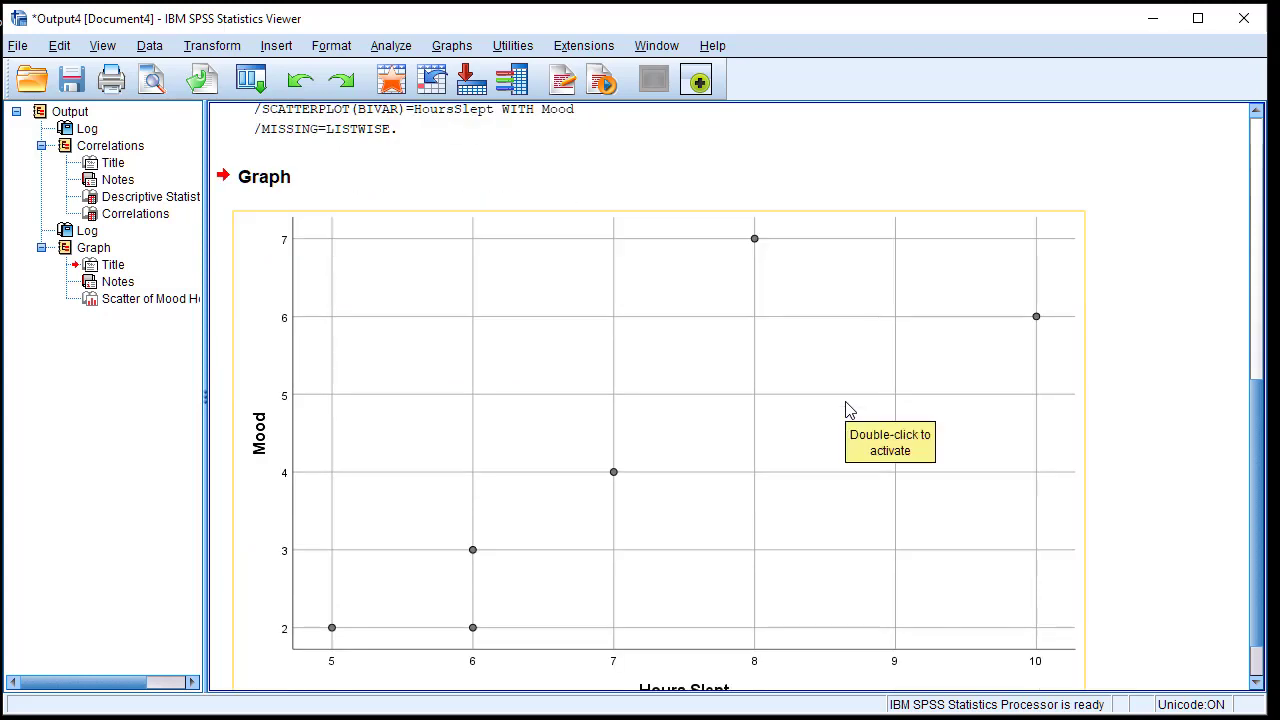
# Open the Mood by Hours Slept scatterplot for editing, add a reference line from the default equation, and return to the output
pyautogui.scroll(-1, 600, 523)
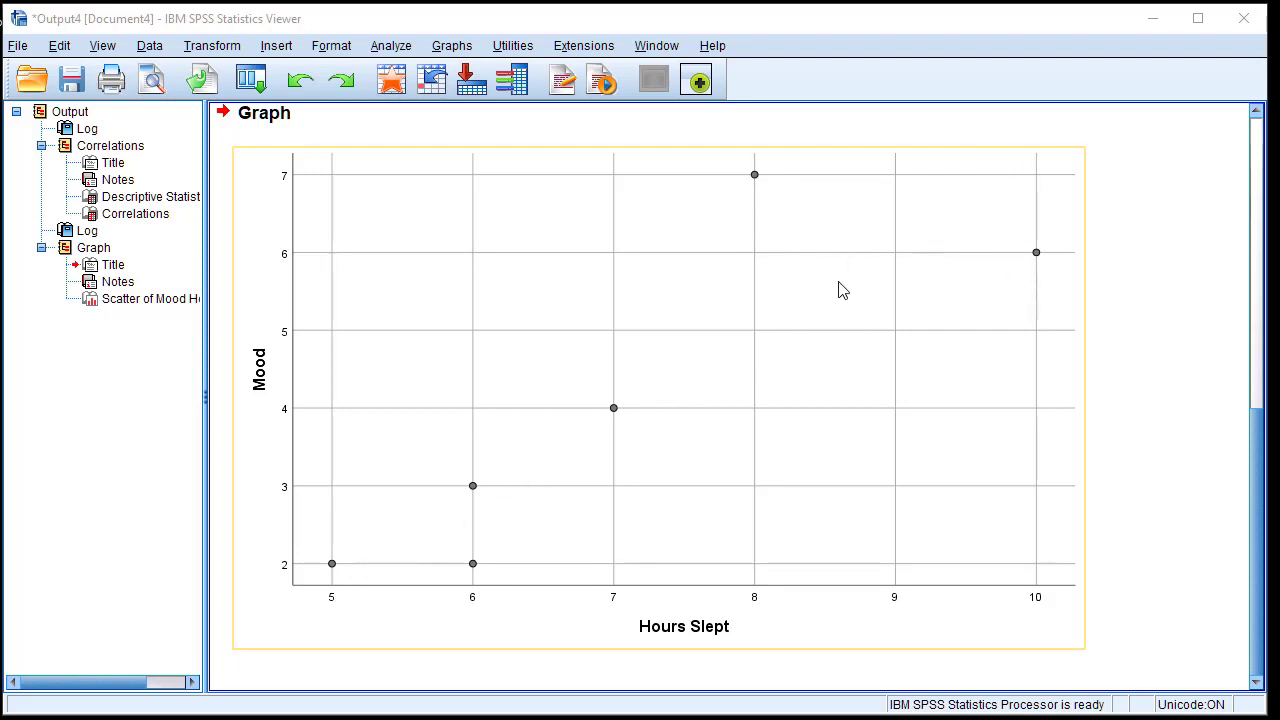
pyautogui.click(1153, 22)
pyautogui.click(891, 246)
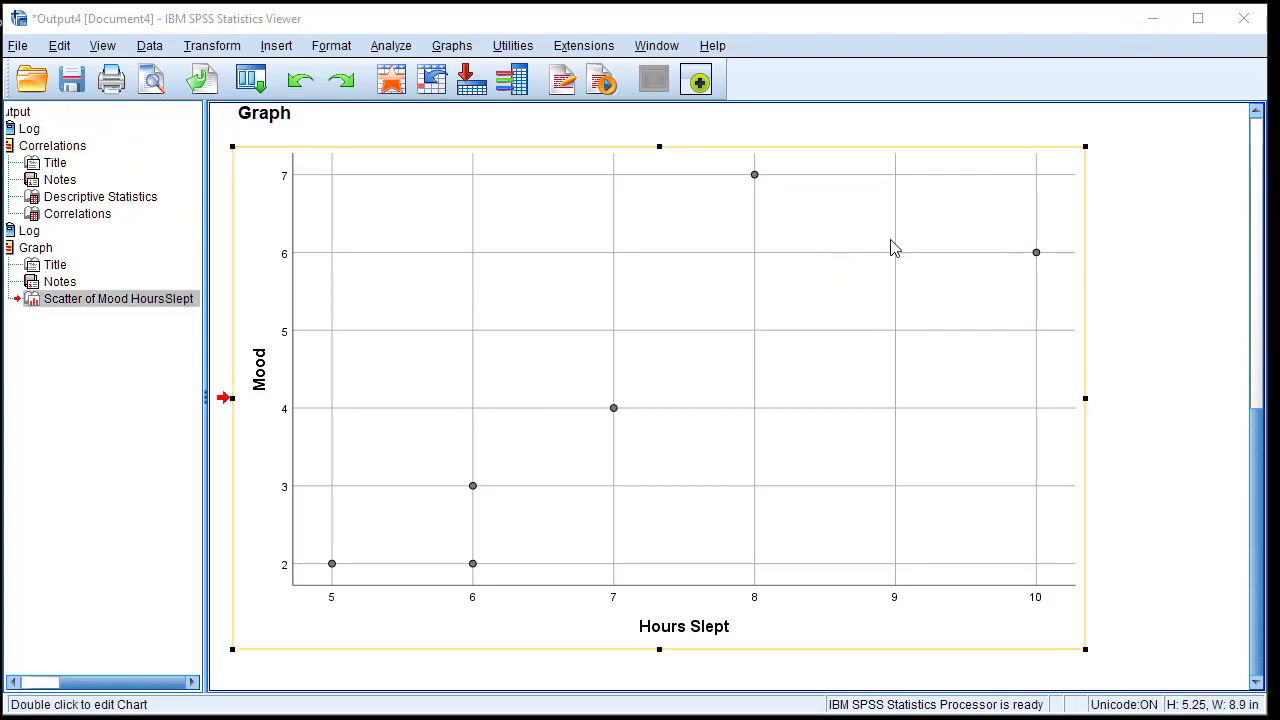
pyautogui.doubleClick(910, 185)
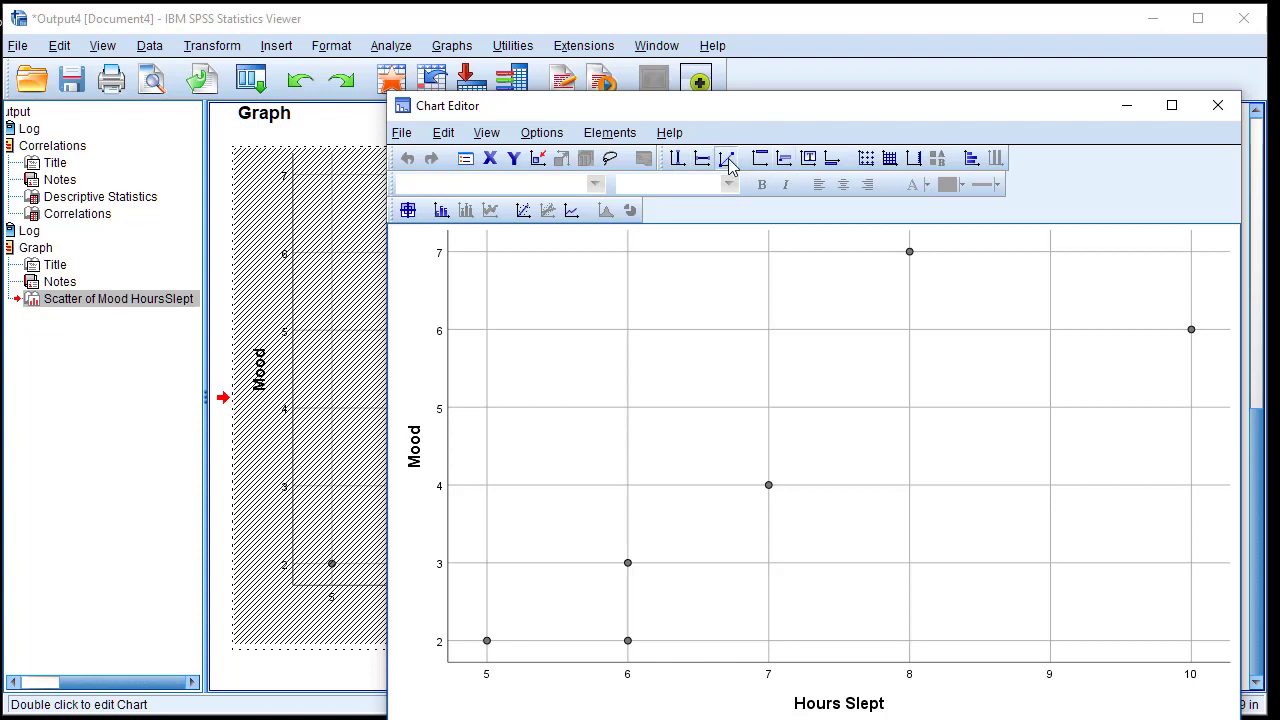
pyautogui.click(729, 163)
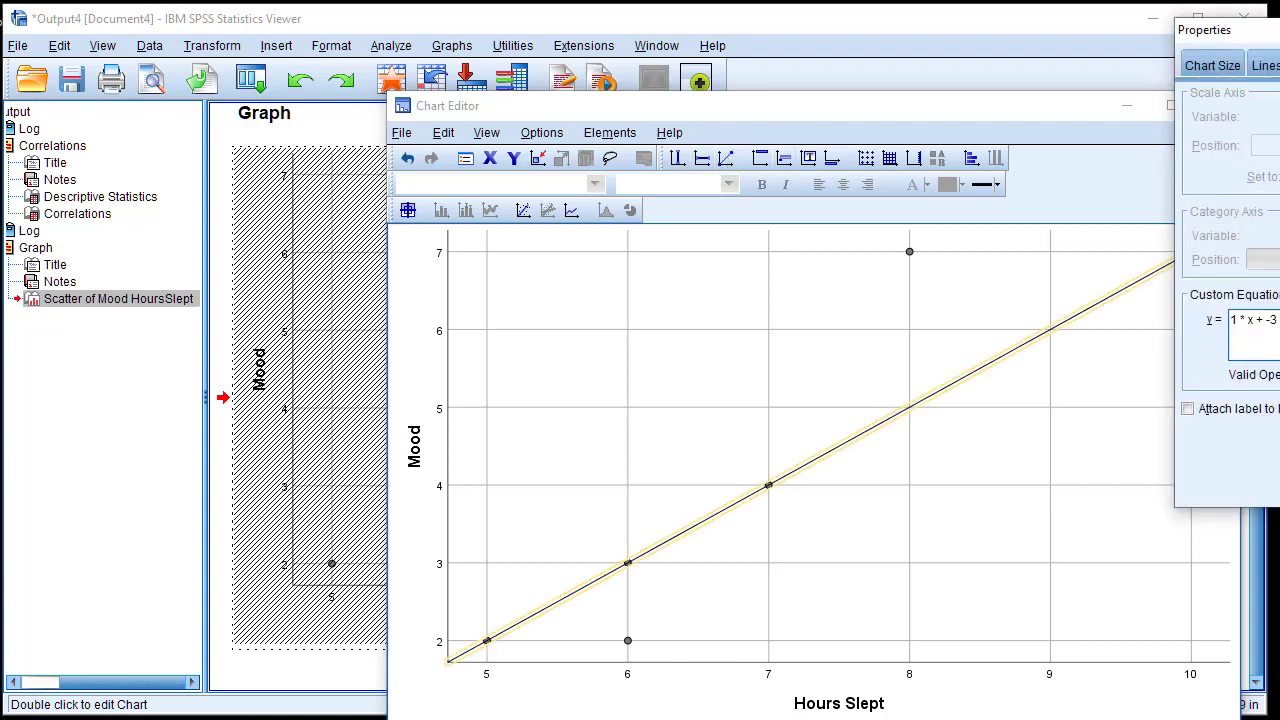
pyautogui.press('Escape')
pyautogui.click(1228, 105)
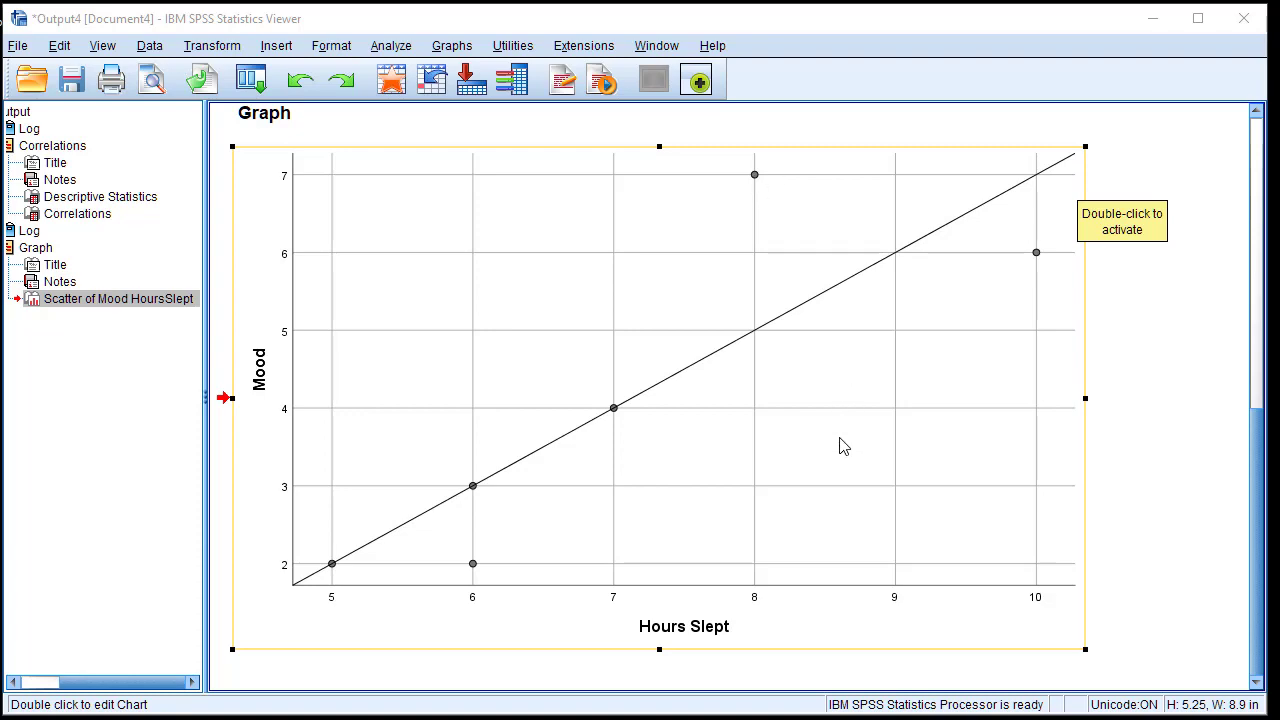
pyautogui.scroll(5, 970, 452)
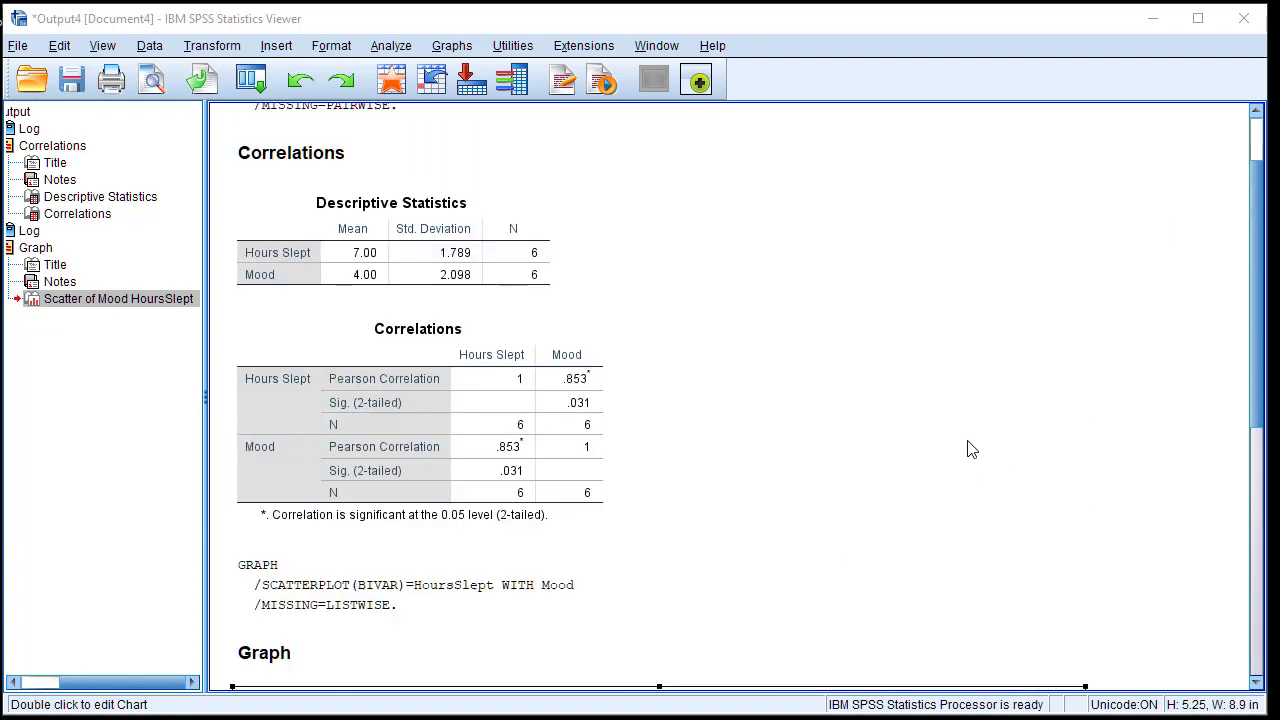